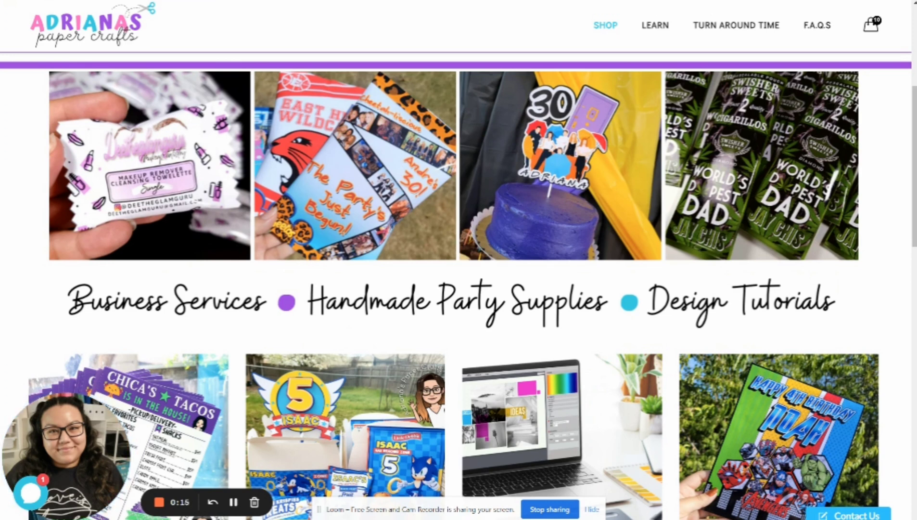
Step: Switch from the Adriana's Paper Crafts tab to the Canva Home tab with Ctrl+Tab
{"action": "key", "text": "ctrl+Tab"}
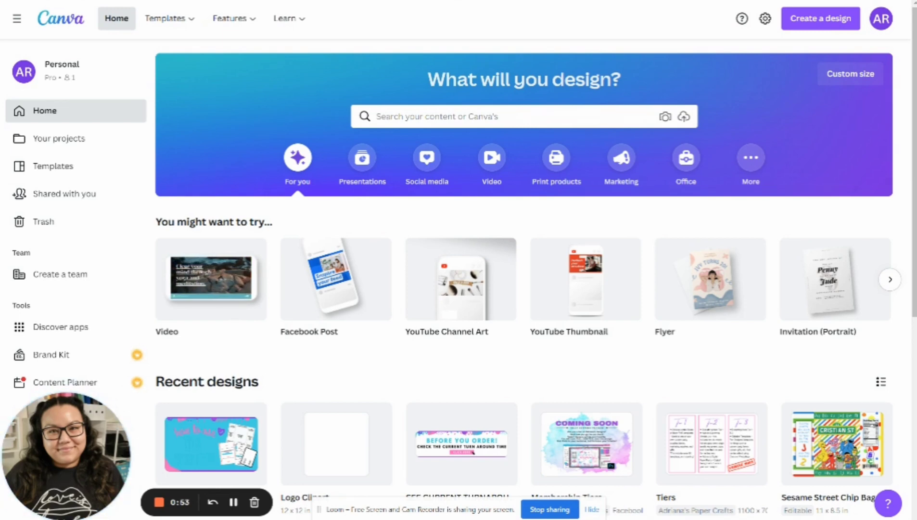
Step: Bring up the Kinder Bueno 2 Bar Pack wrapper template image to check its 7.25 x 5.5 in size
{"action": "mouse_move", "coordinate": [572, 519]}
{"action": "left_click", "coordinate": [573, 477]}
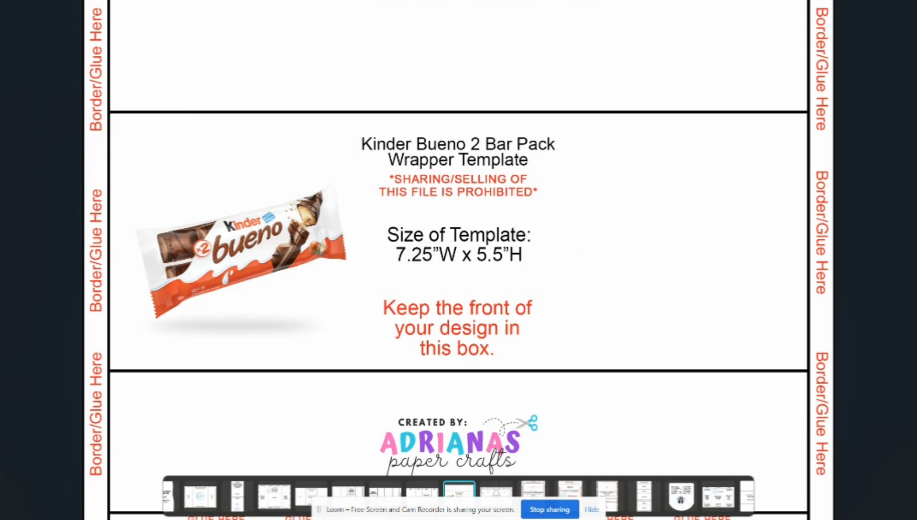
Step: Return from the template image in Photos to the Canva home page window
{"action": "mouse_move", "coordinate": [496, 519]}
{"action": "left_click", "coordinate": [448, 481]}
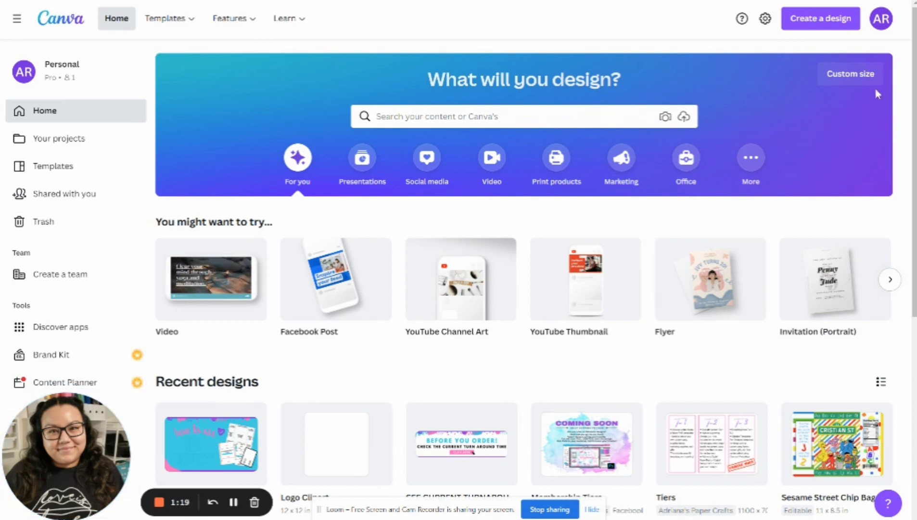
Step: Set up a custom-size design in inches, width 7.25 and height 5.5
{"action": "left_click", "coordinate": [836, 27]}
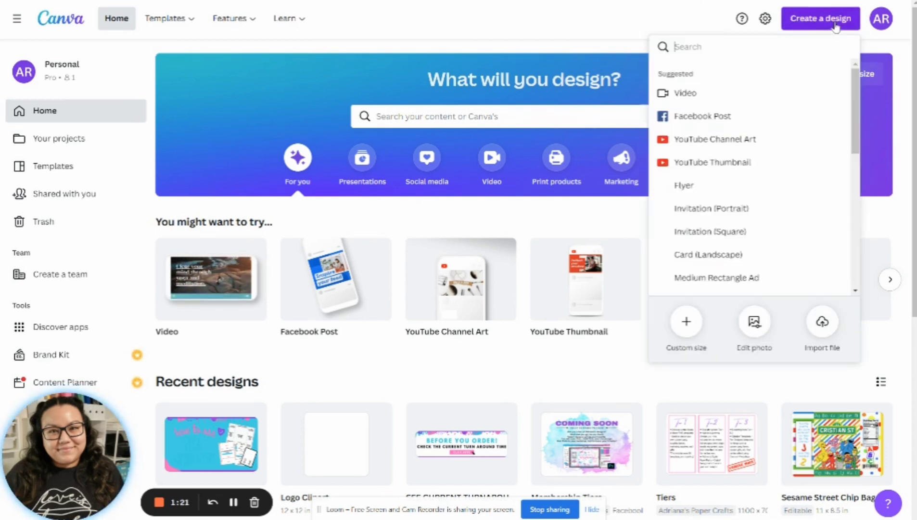
{"action": "left_click", "coordinate": [694, 331]}
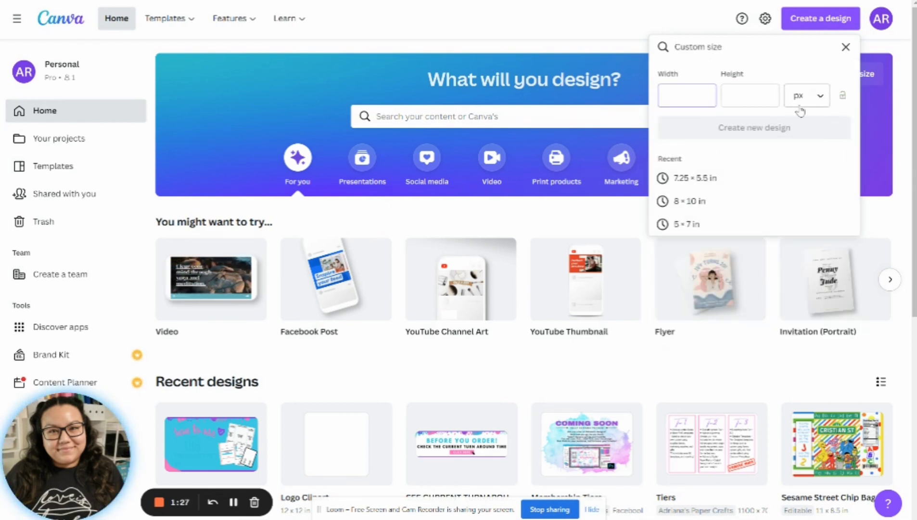
{"action": "left_click", "coordinate": [822, 97]}
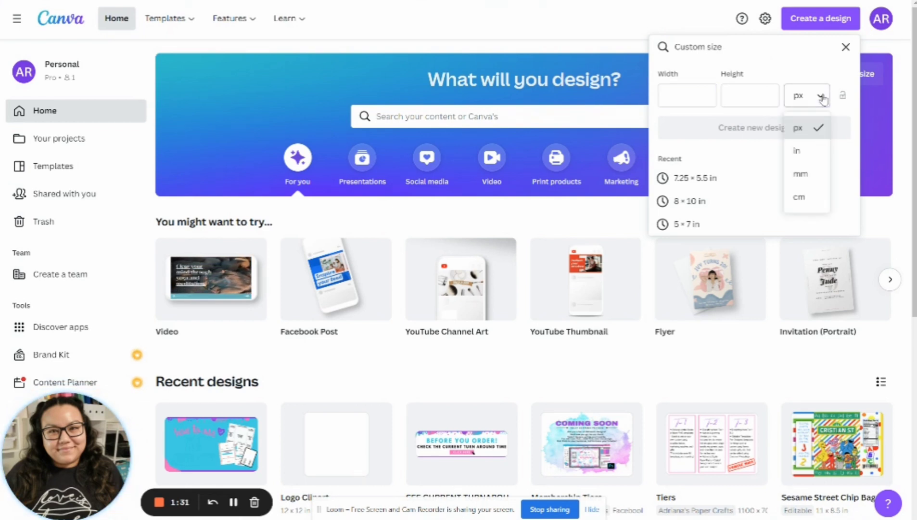
{"action": "left_click", "coordinate": [804, 151]}
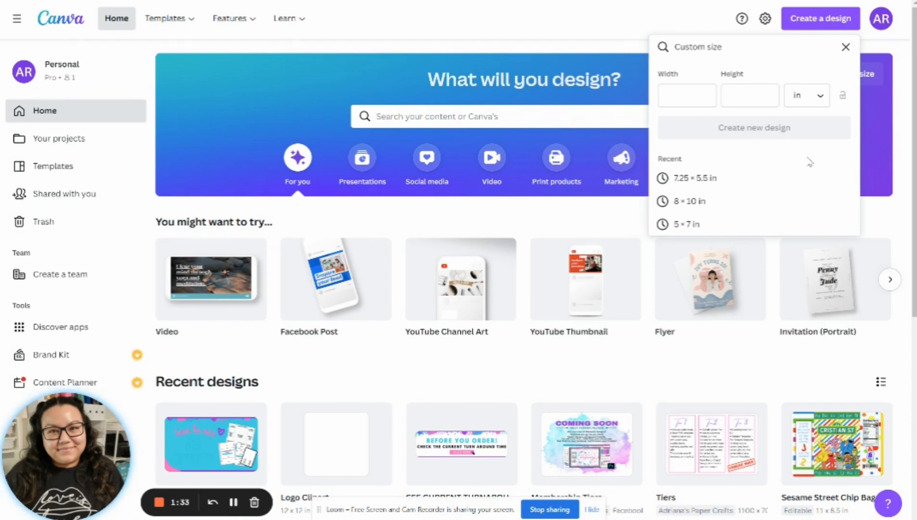
{"action": "left_click", "coordinate": [548, 518]}
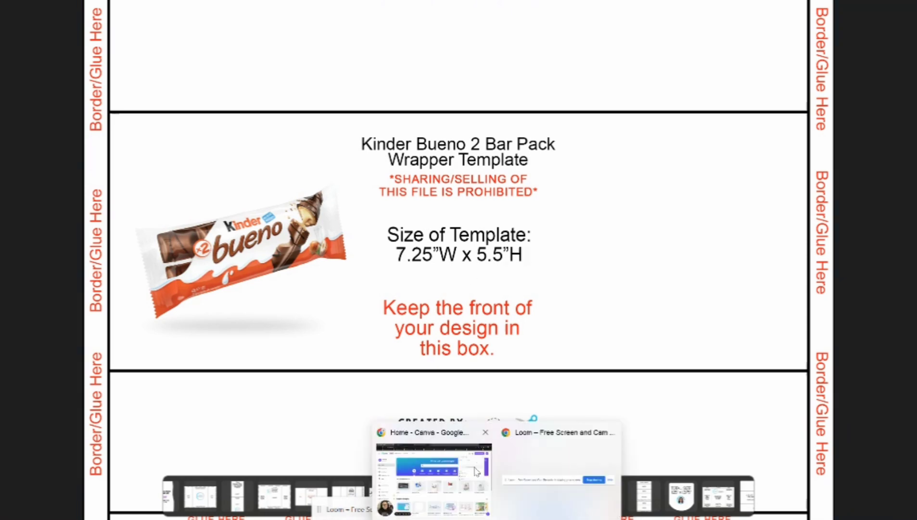
{"action": "left_click", "coordinate": [435, 462]}
{"action": "left_click", "coordinate": [683, 100]}
{"action": "type", "text": "7"}
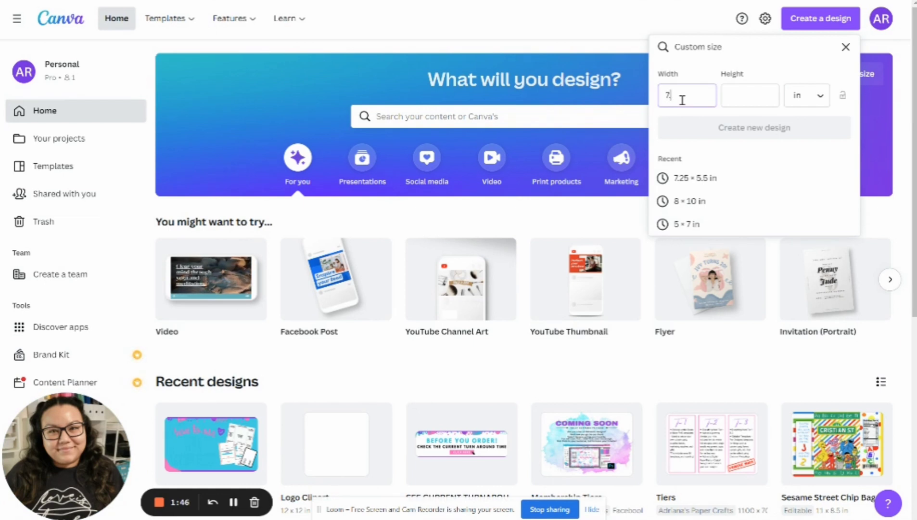
{"action": "type", "text": ".25"}
{"action": "left_click", "coordinate": [730, 96]}
{"action": "type", "text": "5."}
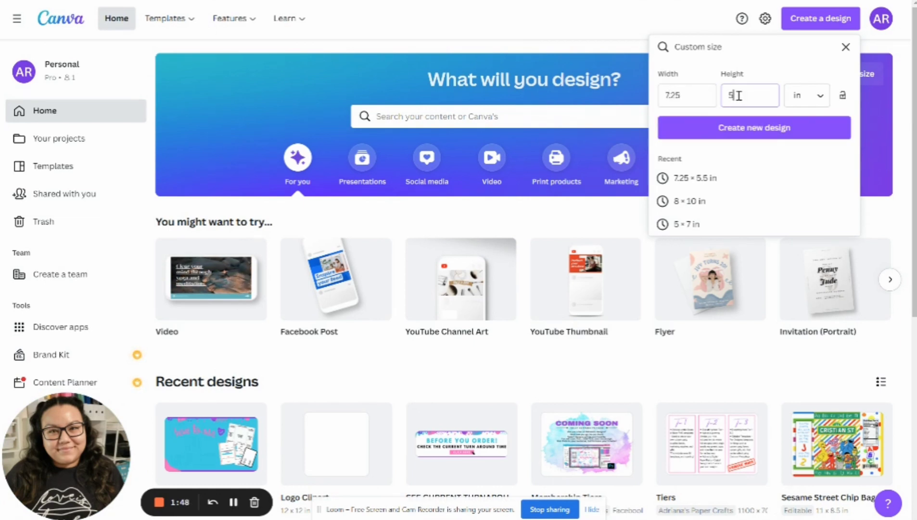
{"action": "type", "text": "5"}
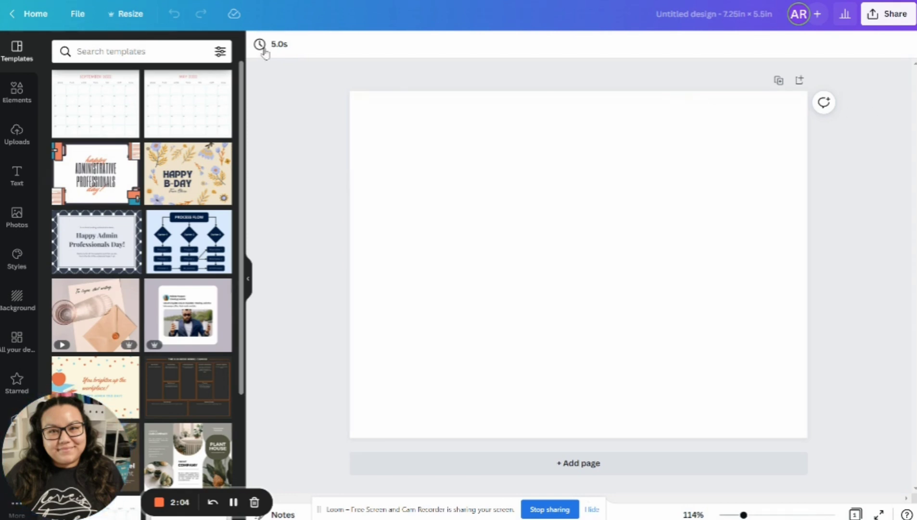
Step: Upload the Kinder Bueno 2 Bar Pack Wrapper Template file from the PNG Templates folder into Uploads
{"action": "left_click_drag", "start_coordinate": [27, 108], "coordinate": [24, 171]}
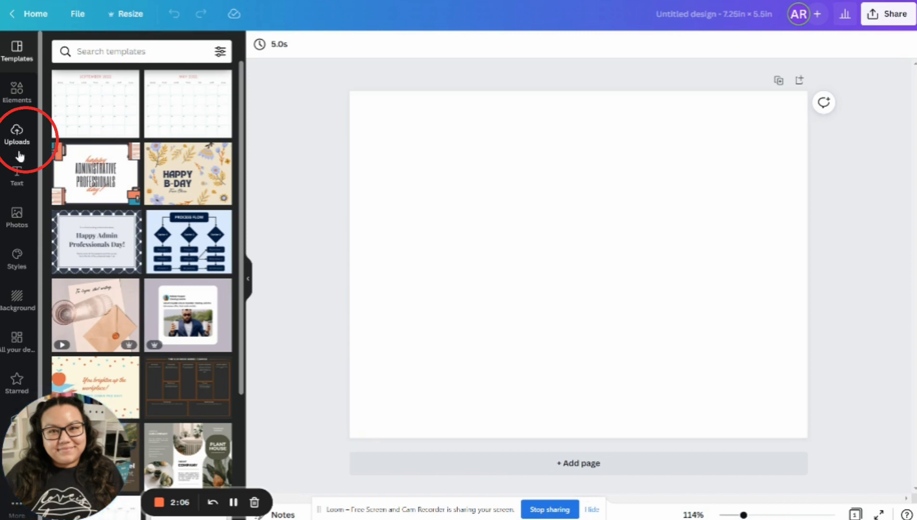
{"action": "left_click", "coordinate": [18, 139]}
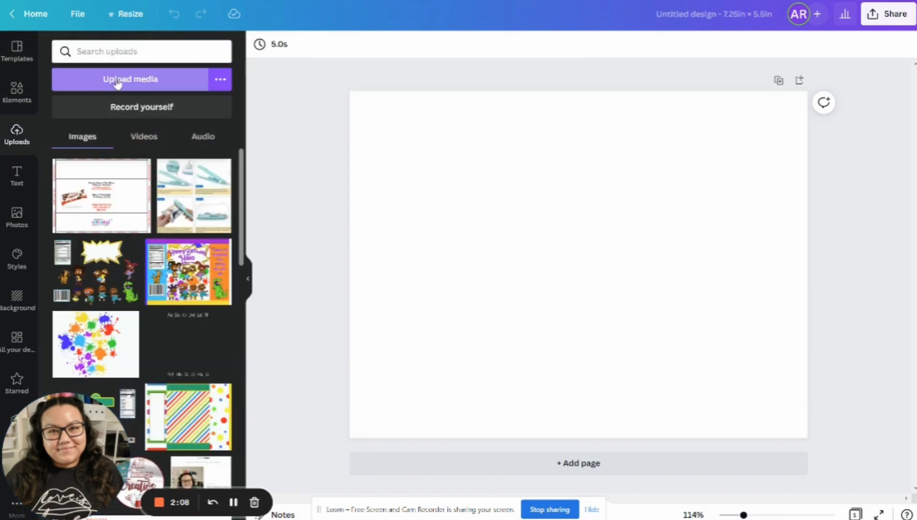
{"action": "left_click", "coordinate": [117, 81]}
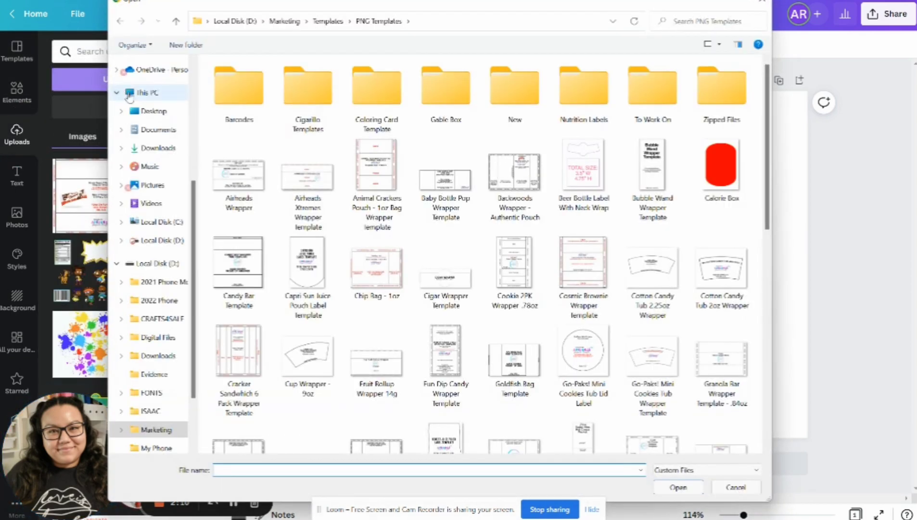
{"action": "scroll", "coordinate": [385, 308], "scroll_direction": "down", "scroll_amount": 5}
{"action": "left_click", "coordinate": [445, 308]}
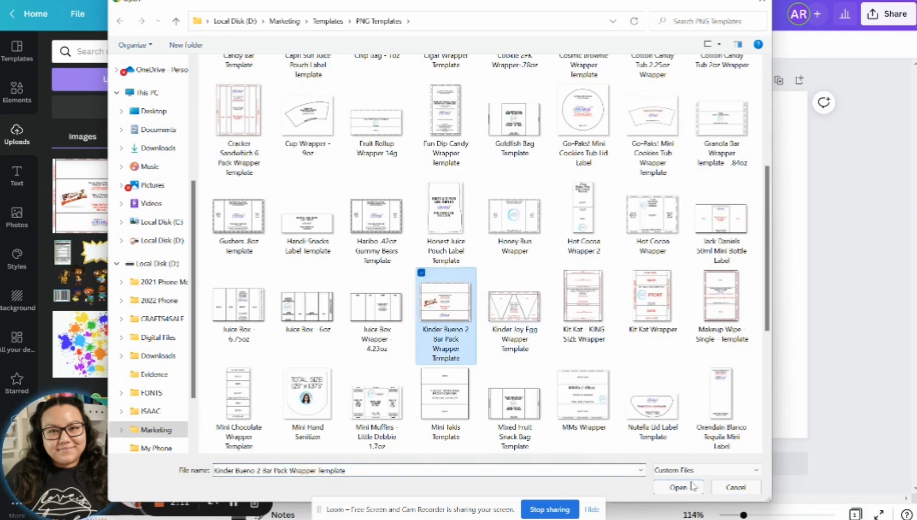
{"action": "left_click", "coordinate": [678, 487]}
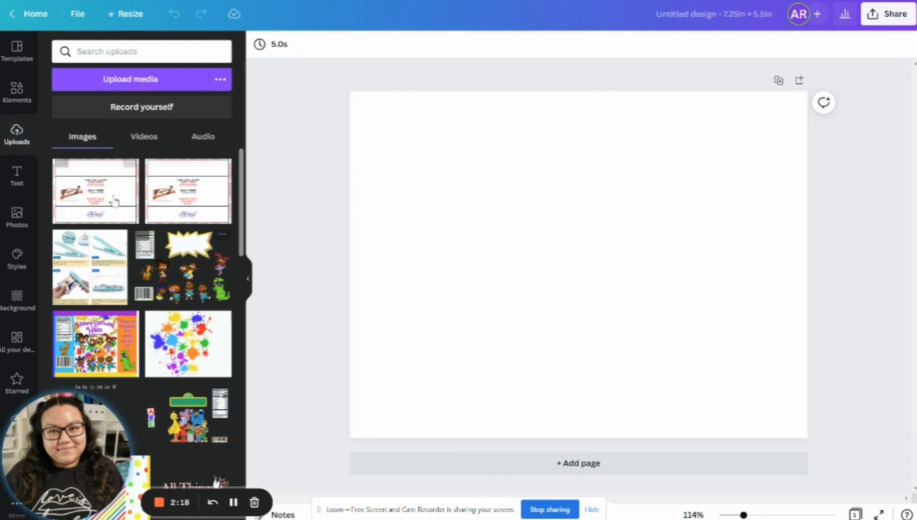
Step: Add the uploaded wrapper template to the page and stretch its corners to the page edges
{"action": "left_click", "coordinate": [95, 193]}
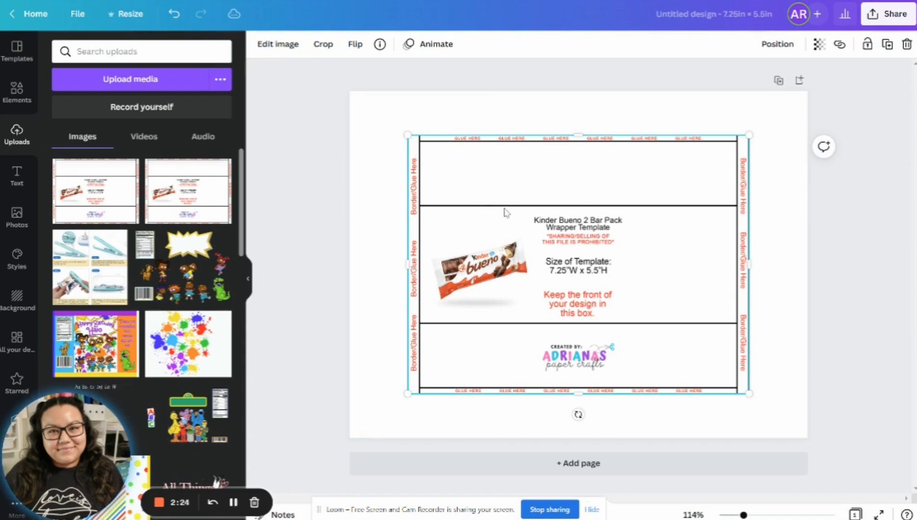
{"action": "left_click_drag", "start_coordinate": [407, 135], "coordinate": [349, 91]}
{"action": "left_click_drag", "start_coordinate": [749, 393], "coordinate": [808, 438]}
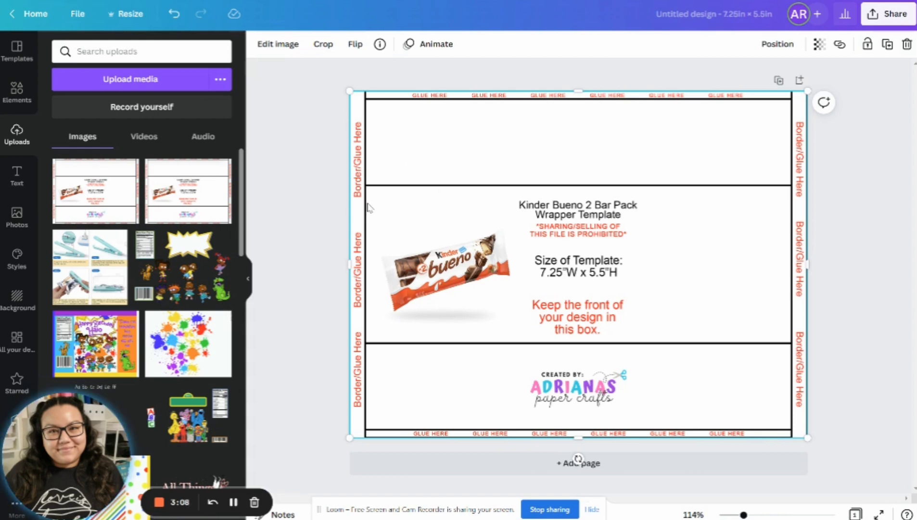
Step: Search Elements for a rectangle and add a square shape to the page
{"action": "left_click", "coordinate": [17, 94]}
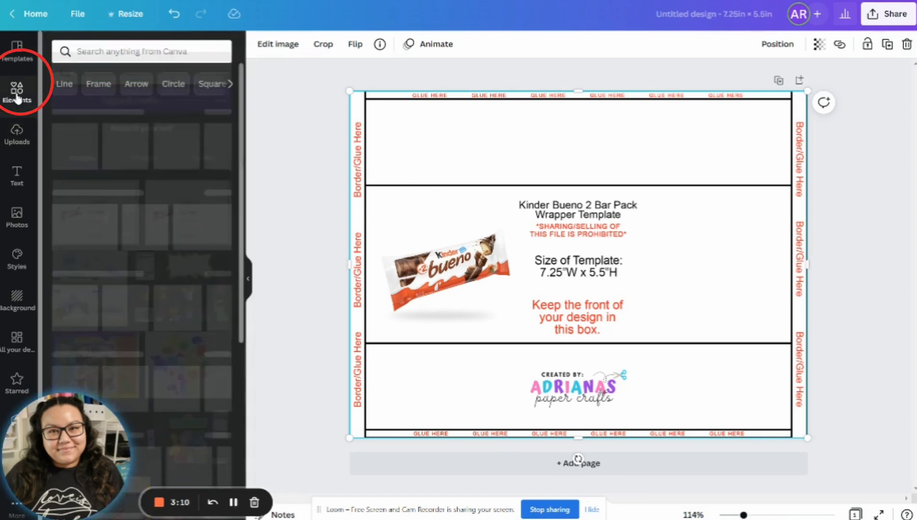
{"action": "left_click", "coordinate": [152, 50]}
{"action": "type", "text": "rec"}
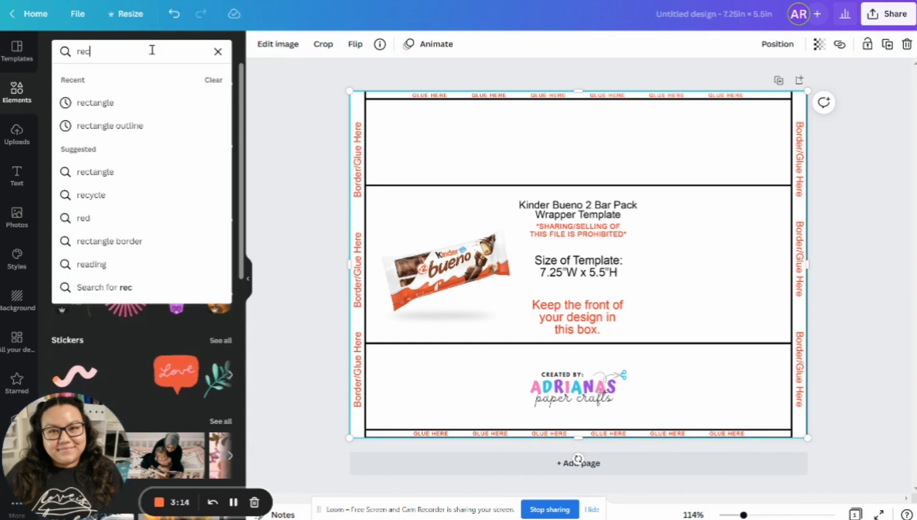
{"action": "left_click", "coordinate": [101, 102]}
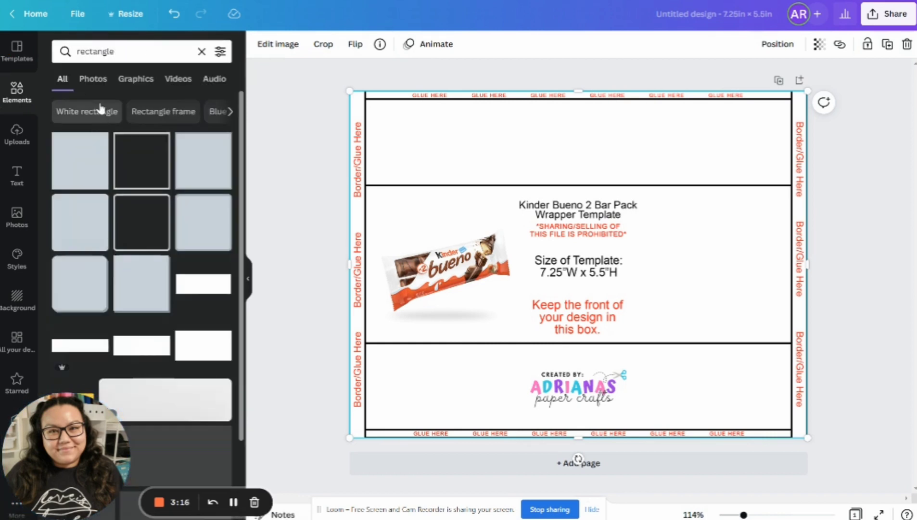
{"action": "left_click", "coordinate": [80, 167]}
{"action": "left_click_drag", "start_coordinate": [596, 252], "coordinate": [602, 188]}
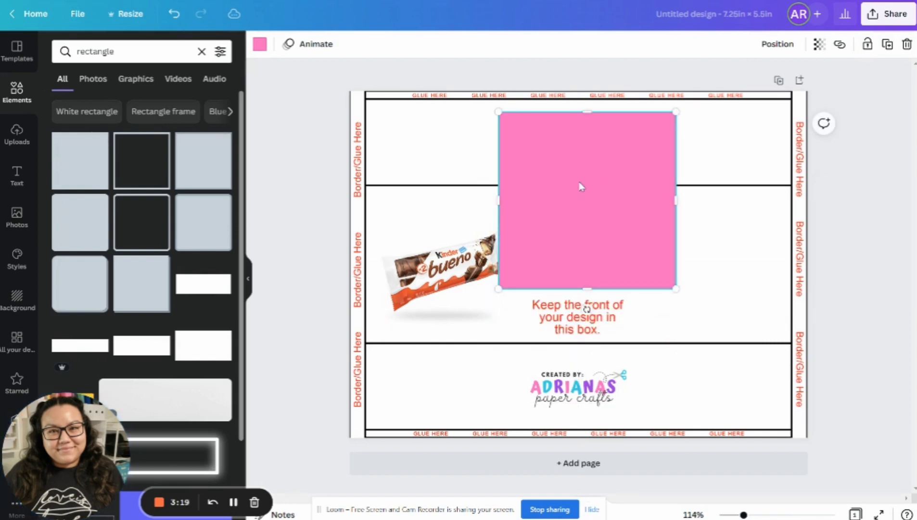
Step: Colour the square blue and resize it to cover the template's top panel border to border
{"action": "left_click", "coordinate": [260, 44]}
{"action": "left_click", "coordinate": [72, 188]}
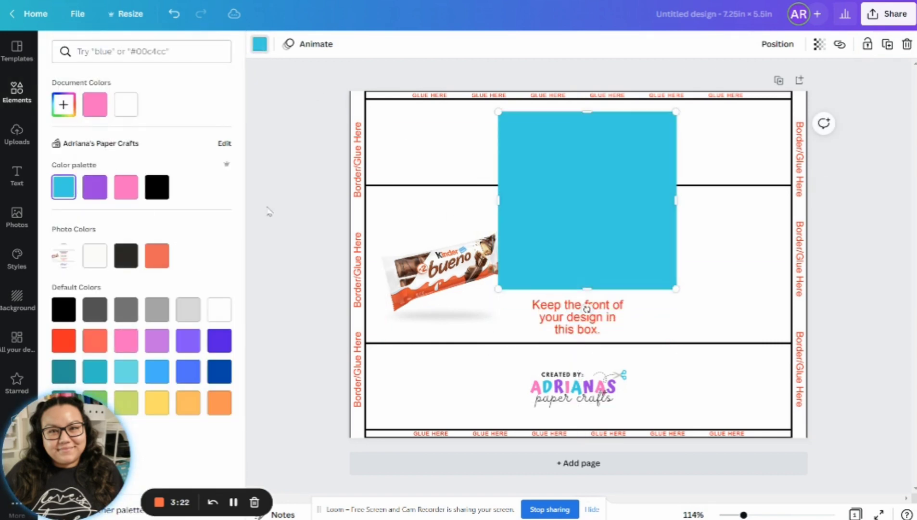
{"action": "left_click_drag", "start_coordinate": [598, 195], "coordinate": [596, 172]}
{"action": "left_click_drag", "start_coordinate": [591, 255], "coordinate": [586, 172]}
{"action": "left_click_drag", "start_coordinate": [584, 90], "coordinate": [591, 99]}
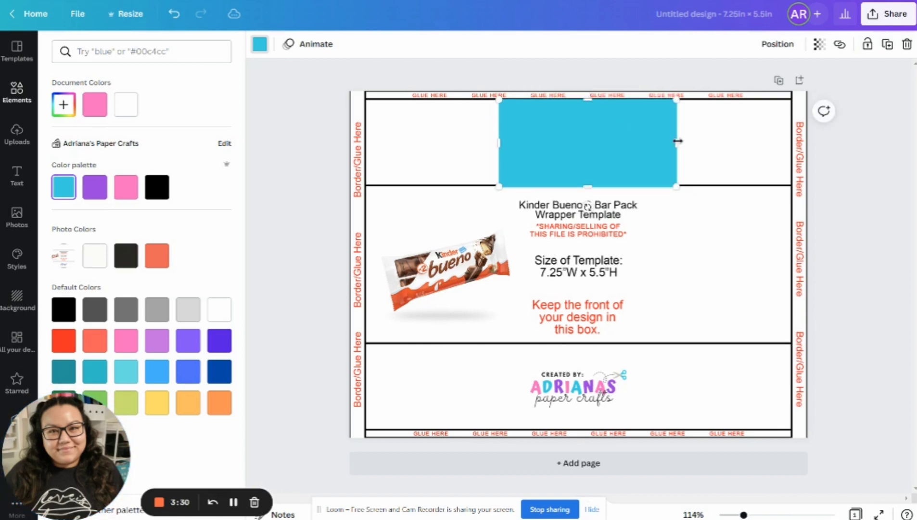
{"action": "left_click_drag", "start_coordinate": [678, 141], "coordinate": [802, 136]}
{"action": "left_click_drag", "start_coordinate": [499, 143], "coordinate": [366, 148]}
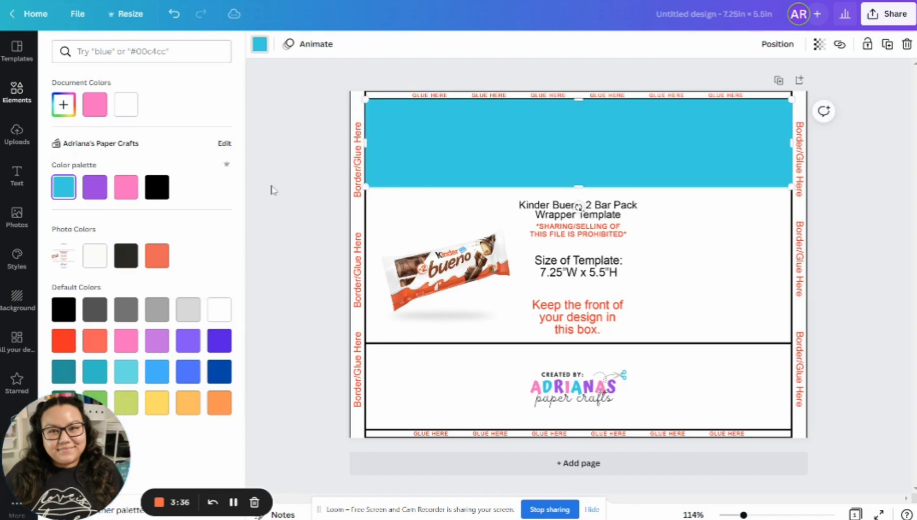
Step: Duplicate the blue rectangle, move the copy over the bottom panel, and make it pink
{"action": "left_click", "coordinate": [887, 43]}
{"action": "left_click_drag", "start_coordinate": [715, 146], "coordinate": [698, 373]}
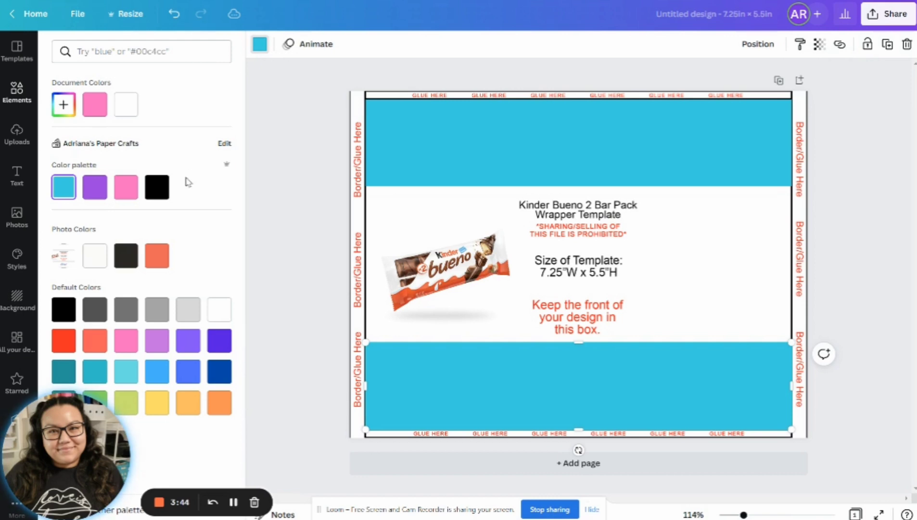
{"action": "left_click", "coordinate": [126, 187]}
{"action": "key", "text": "Escape"}
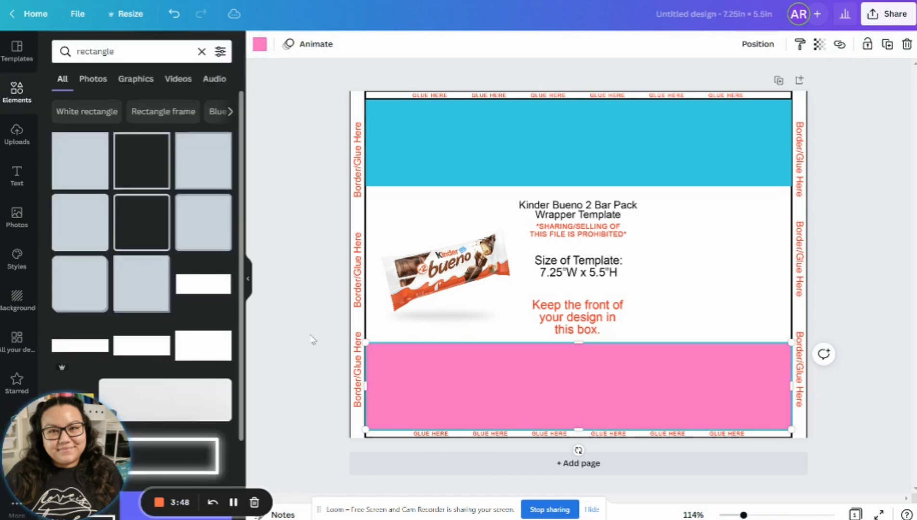
{"action": "left_click", "coordinate": [312, 339]}
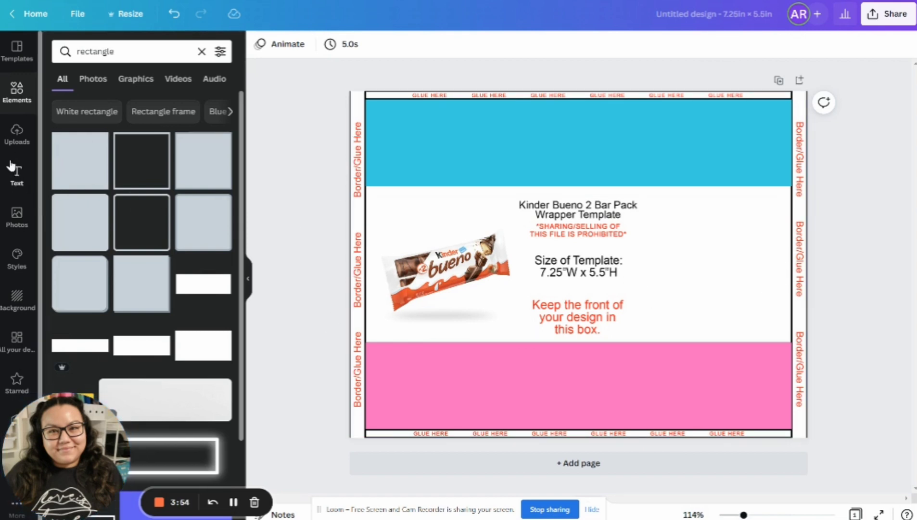
Step: Upload the blue-purple glitter image 11 (3) from the D:\Patterns folder
{"action": "left_click", "coordinate": [17, 221]}
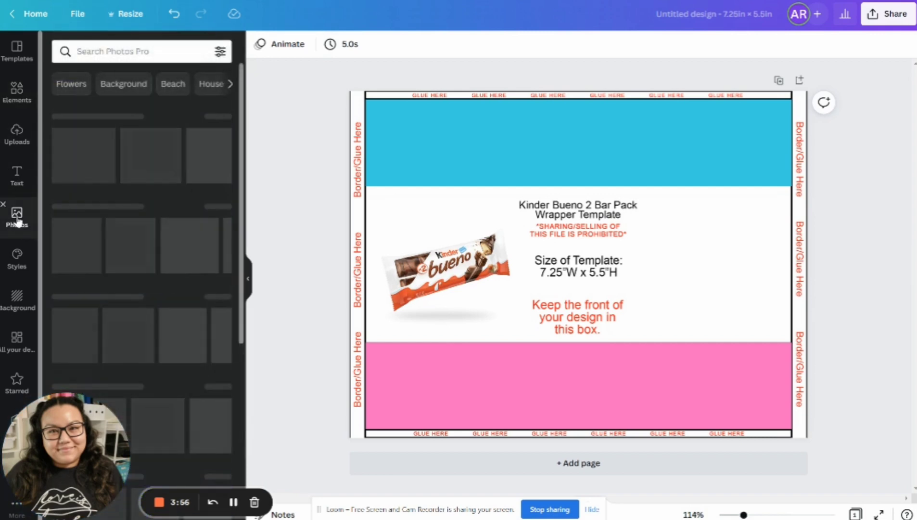
{"action": "left_click", "coordinate": [19, 296]}
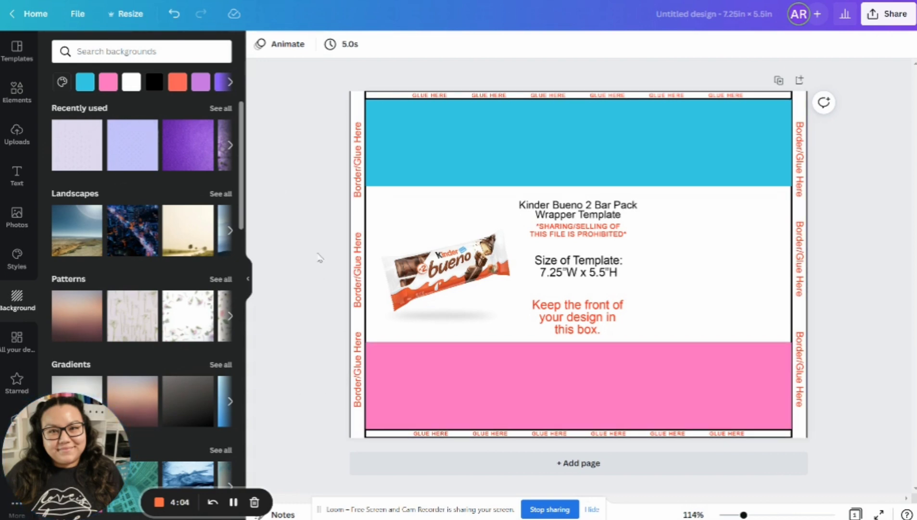
{"action": "left_click", "coordinate": [13, 141]}
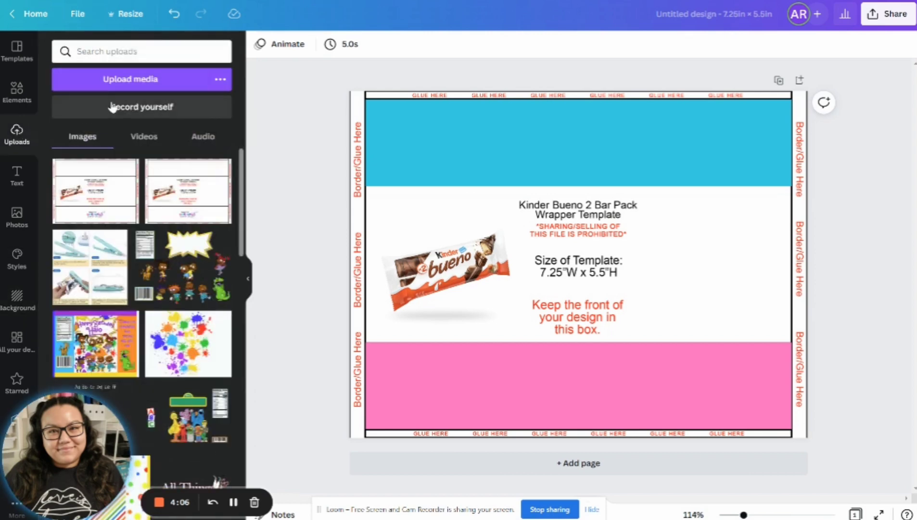
{"action": "left_click", "coordinate": [131, 80]}
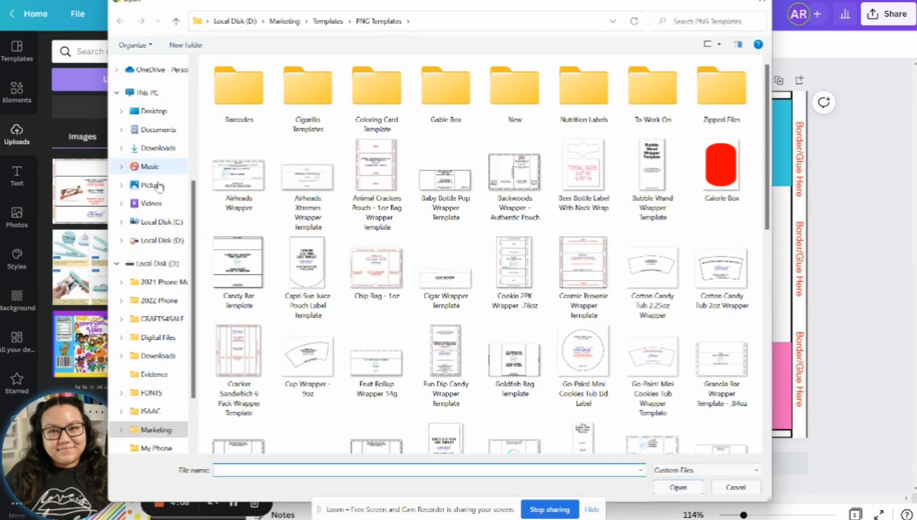
{"action": "left_click", "coordinate": [153, 402]}
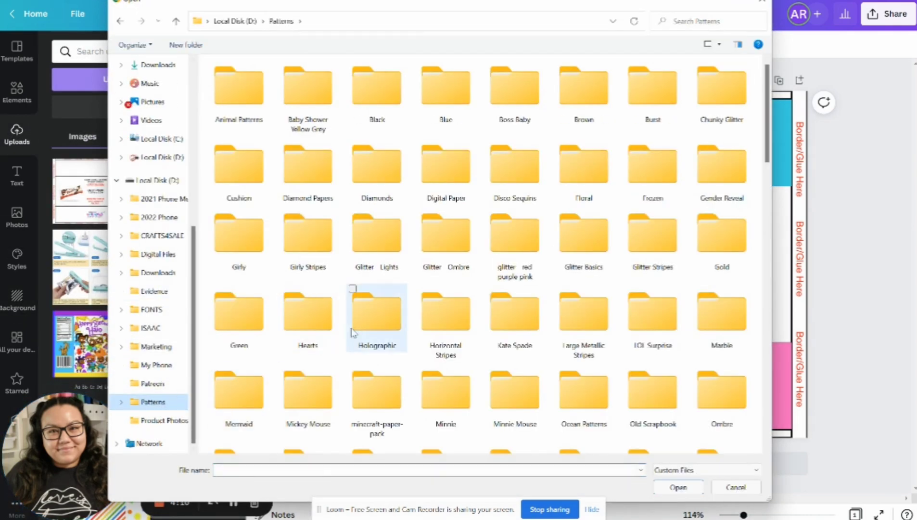
{"action": "scroll", "coordinate": [366, 308], "scroll_direction": "down", "scroll_amount": 10}
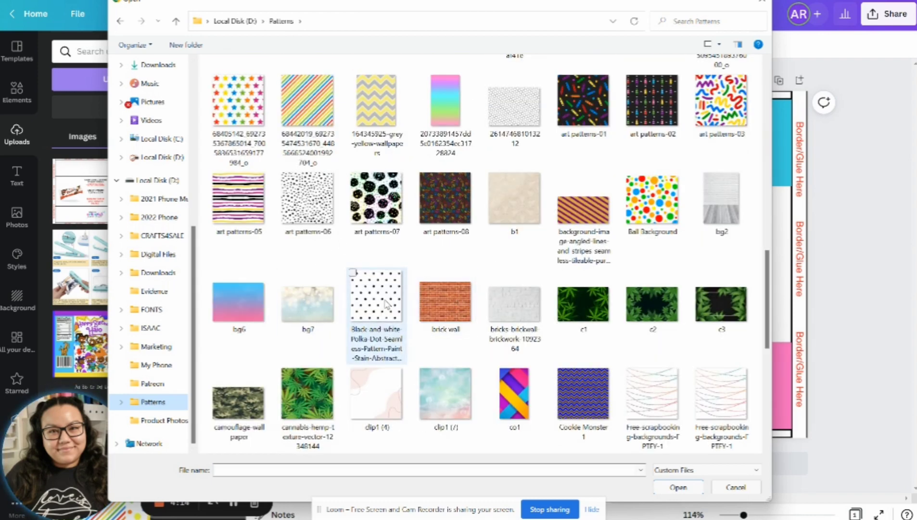
{"action": "scroll", "coordinate": [385, 304], "scroll_direction": "up", "scroll_amount": 5}
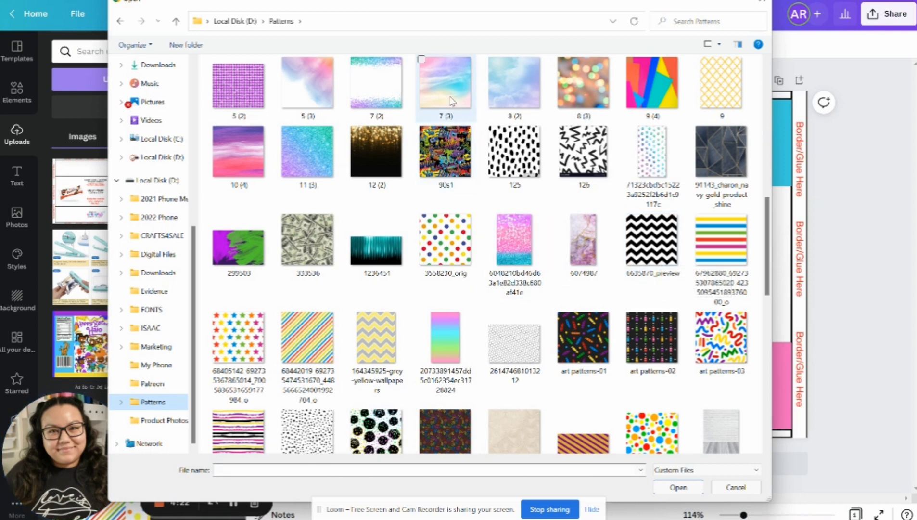
{"action": "double_click", "coordinate": [313, 163]}
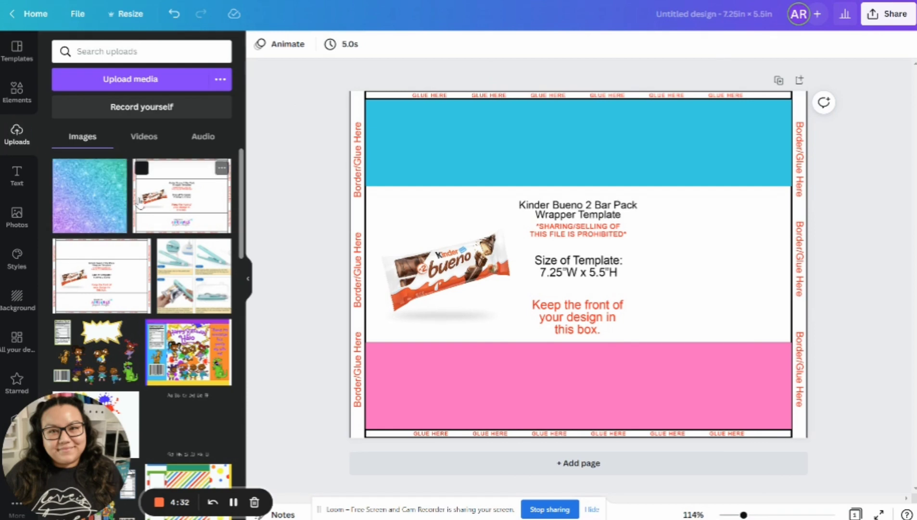
Step: Place the glitter image and crop it to fill the middle band between the blue and pink rectangles
{"action": "left_click", "coordinate": [92, 194]}
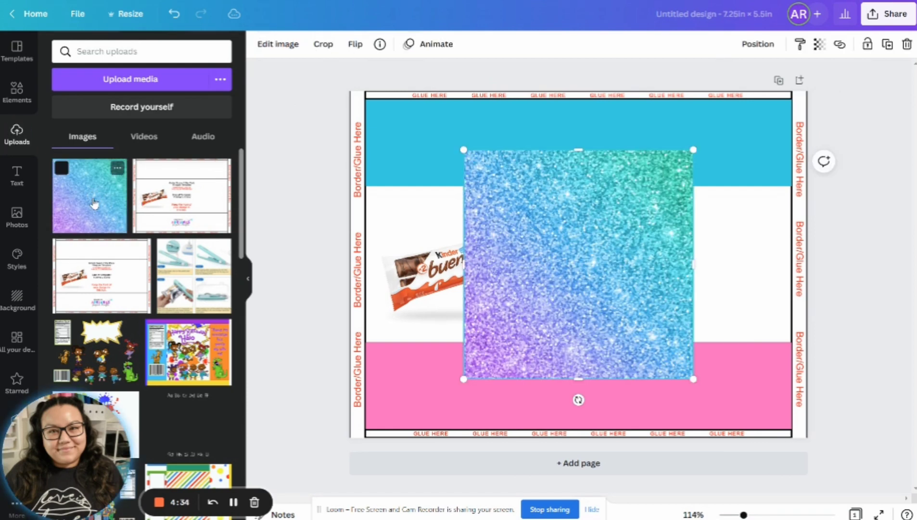
{"action": "left_click_drag", "start_coordinate": [578, 150], "coordinate": [578, 186]}
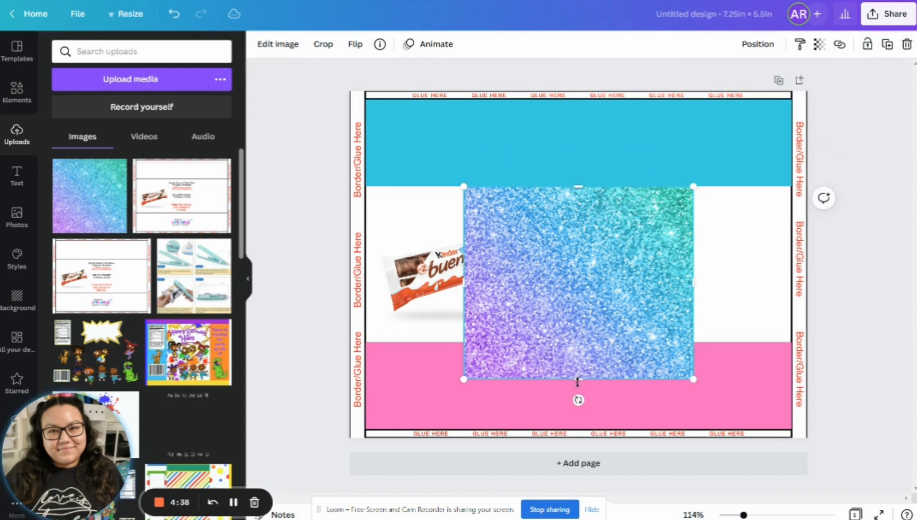
{"action": "left_click_drag", "start_coordinate": [578, 379], "coordinate": [579, 343]}
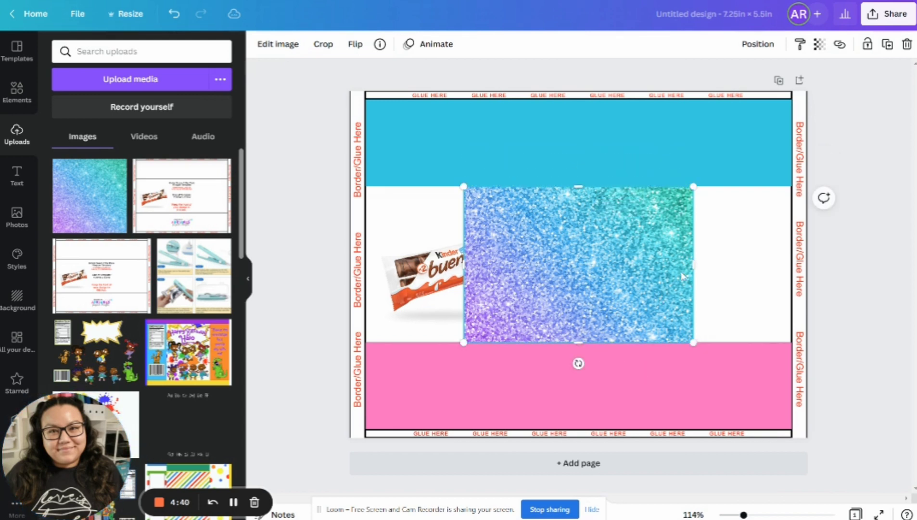
{"action": "left_click_drag", "start_coordinate": [697, 262], "coordinate": [793, 264]}
{"action": "left_click_drag", "start_coordinate": [467, 264], "coordinate": [364, 263]}
{"action": "left_click", "coordinate": [305, 278]}
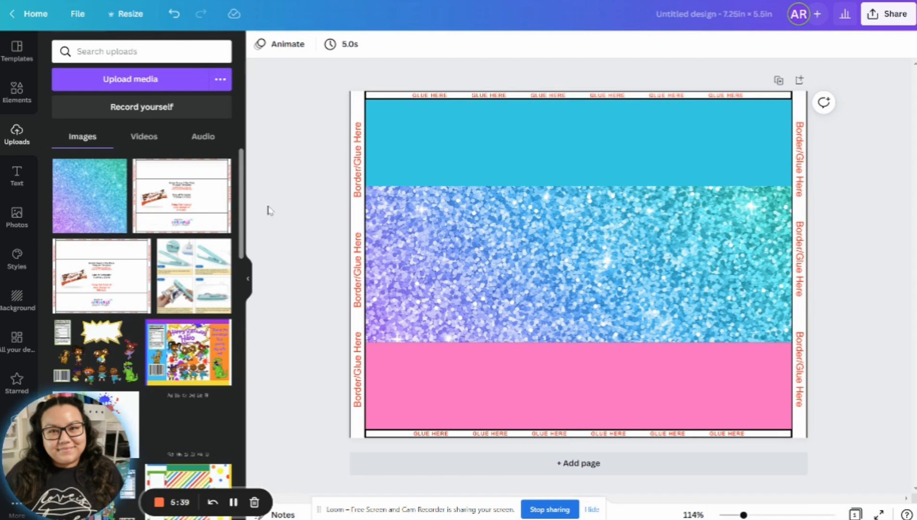
Step: Add a heading text box reading 'whatever' to the glitter band
{"action": "left_click", "coordinate": [21, 179]}
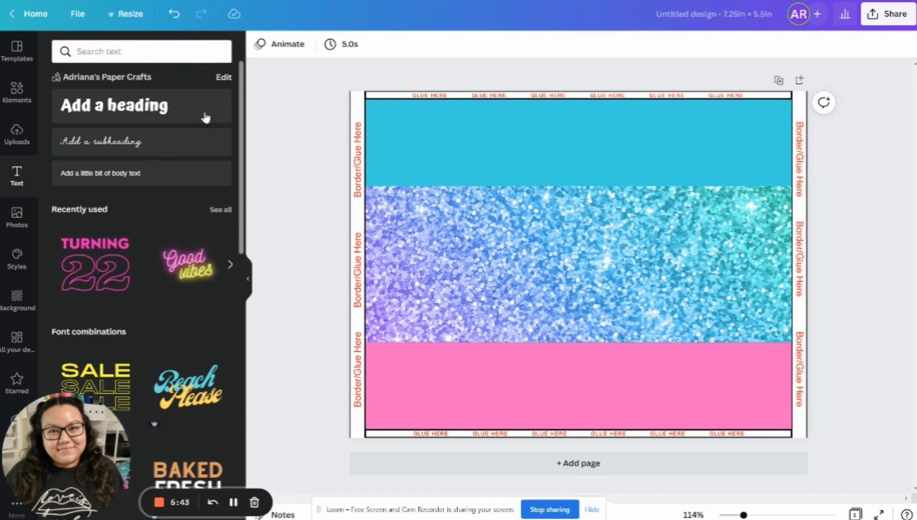
{"action": "left_click", "coordinate": [182, 114]}
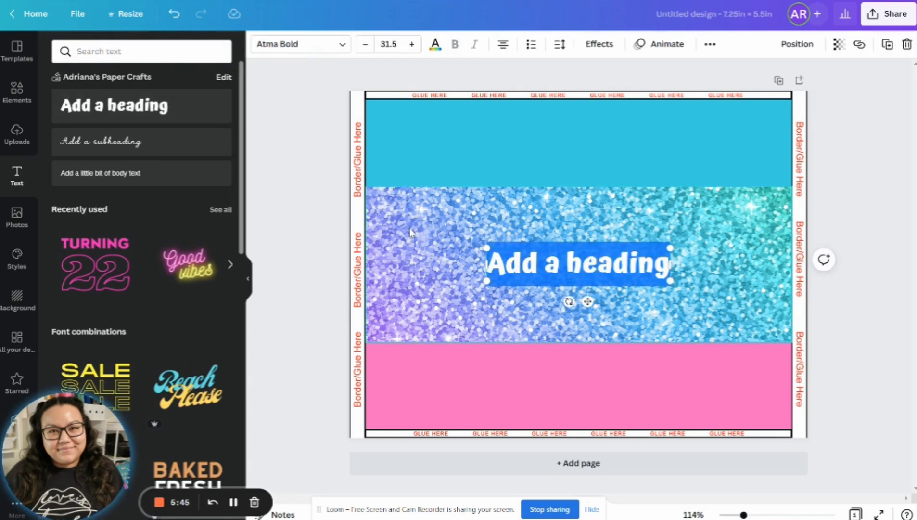
{"action": "type", "text": "whatever"}
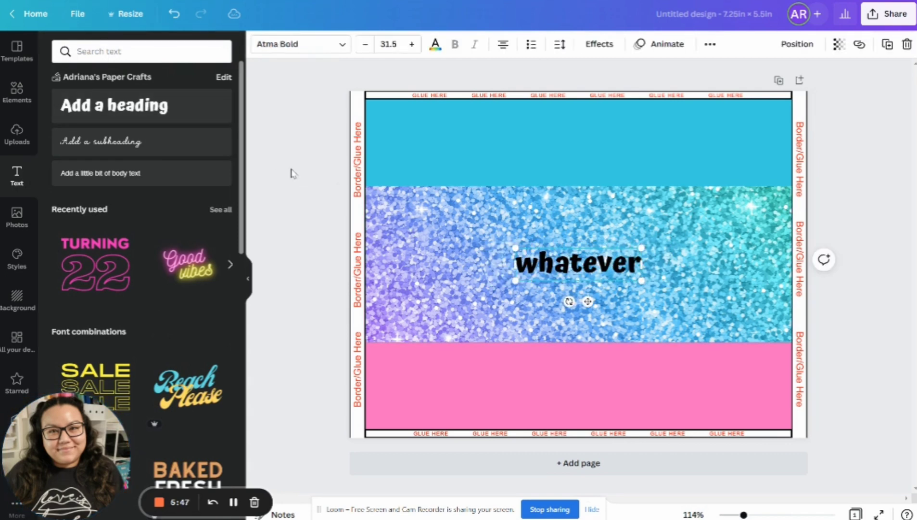
Step: Browse the font list and open the brand kit's font settings
{"action": "left_click", "coordinate": [323, 48]}
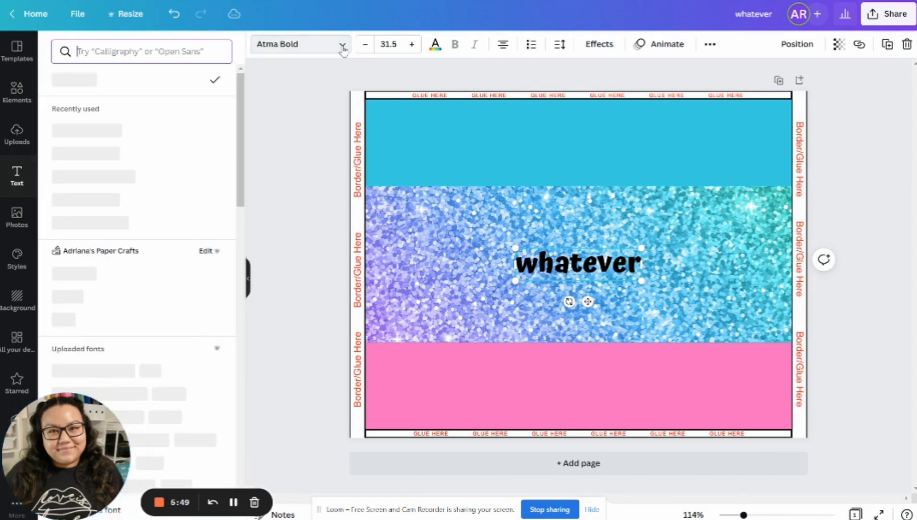
{"action": "scroll", "coordinate": [187, 198], "scroll_direction": "down", "scroll_amount": 1}
{"action": "scroll", "coordinate": [187, 199], "scroll_direction": "down", "scroll_amount": 15}
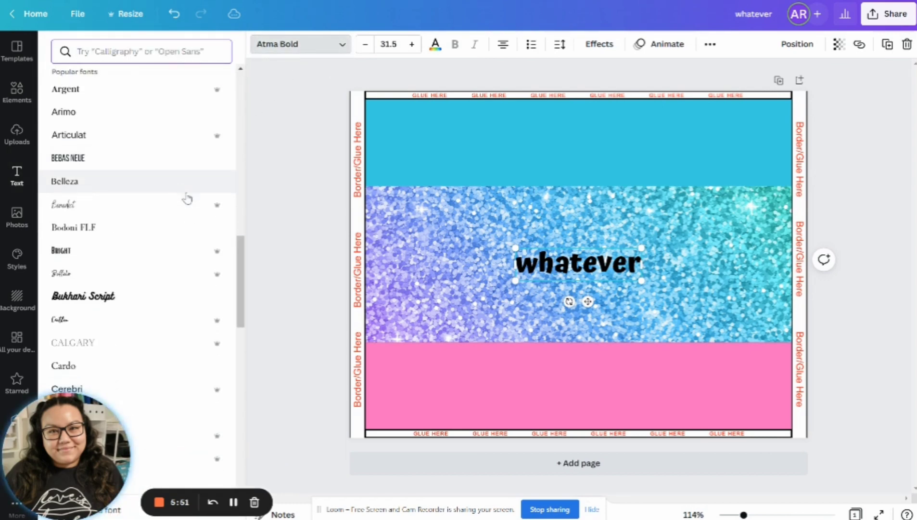
{"action": "scroll", "coordinate": [187, 198], "scroll_direction": "up", "scroll_amount": 20}
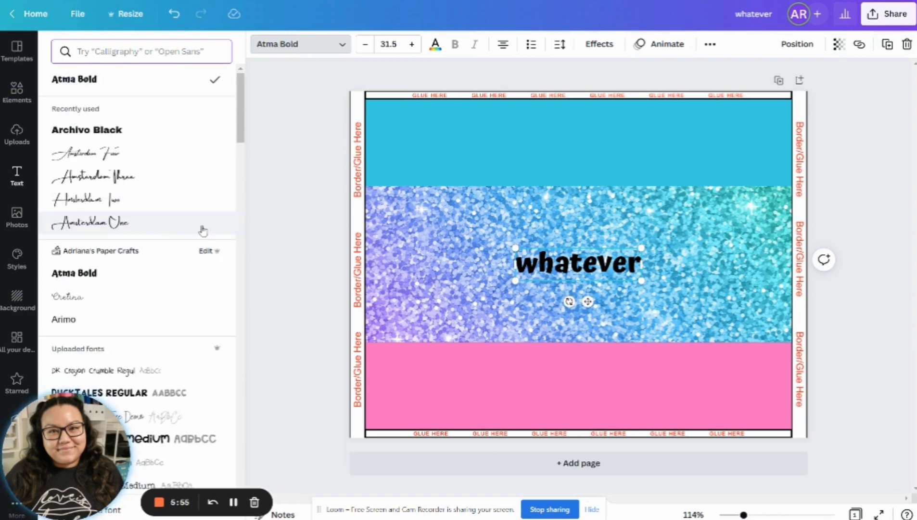
{"action": "left_click", "coordinate": [206, 251]}
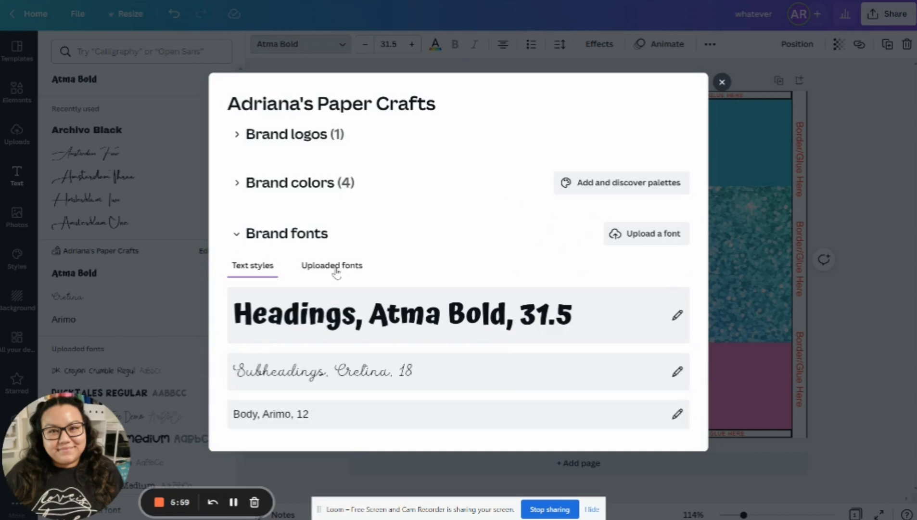
Step: Cancel the font upload and close the brand kit window
{"action": "left_click", "coordinate": [676, 239]}
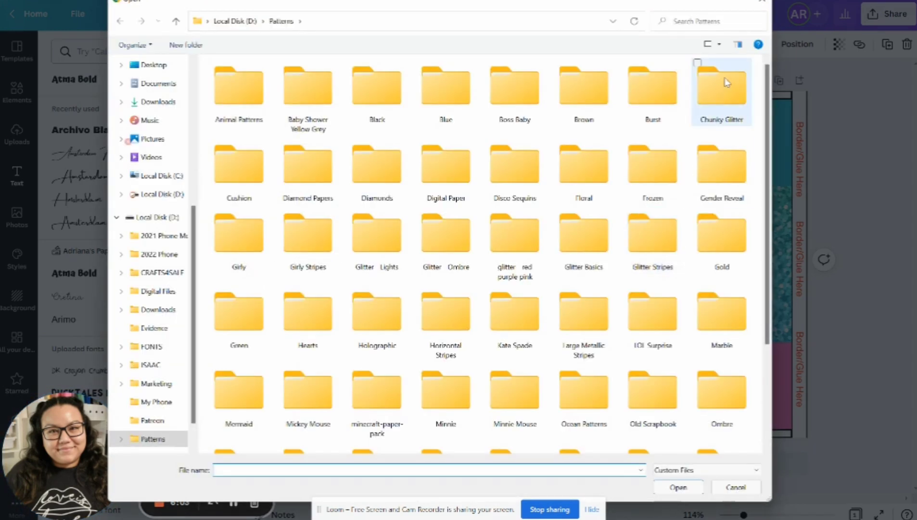
{"action": "left_click", "coordinate": [764, 6]}
{"action": "left_click", "coordinate": [722, 82]}
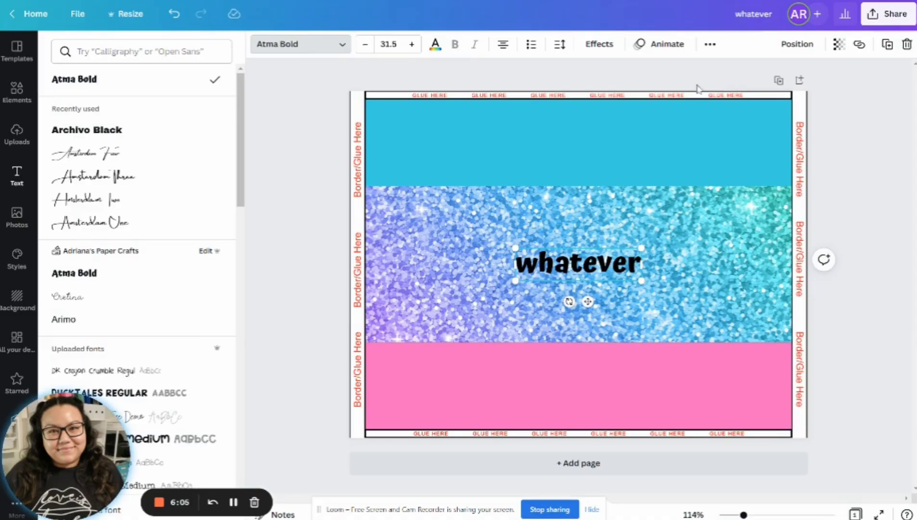
Step: Try HelloBigDeal, DK Crayon Crumble and HelloWordsmith, then settle on HelloTypeHype Medium for 'whatever'
{"action": "scroll", "coordinate": [114, 223], "scroll_direction": "down", "scroll_amount": 3}
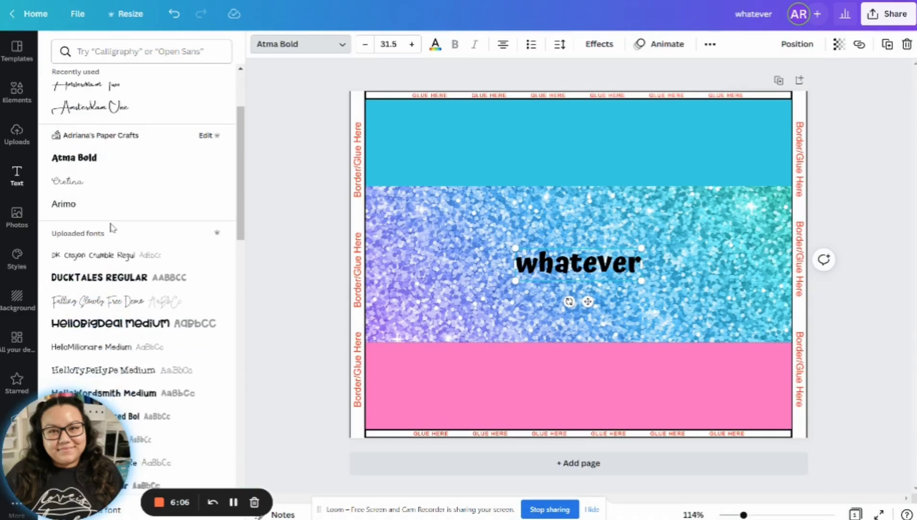
{"action": "left_click", "coordinate": [97, 324]}
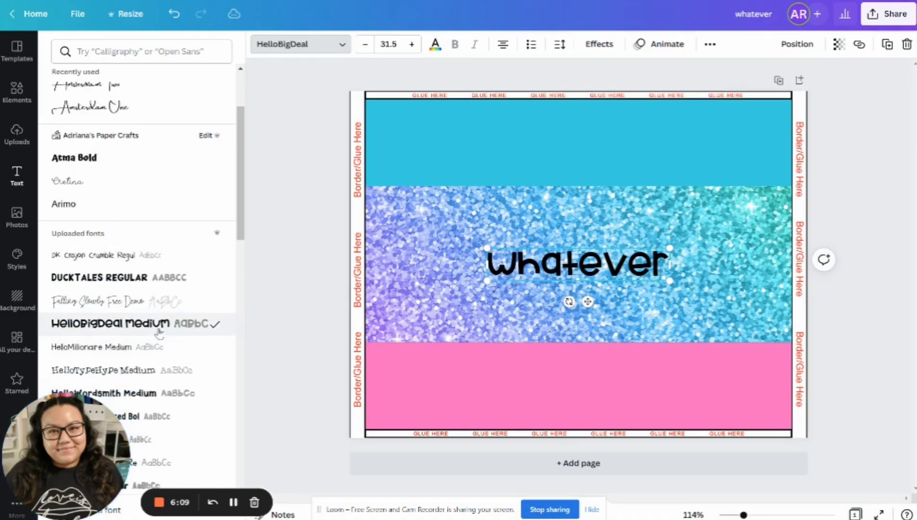
{"action": "left_click", "coordinate": [116, 263]}
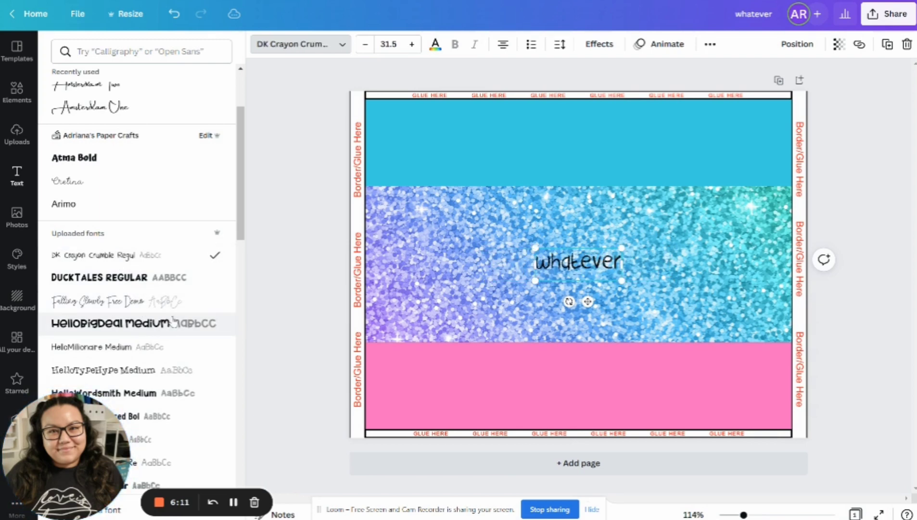
{"action": "scroll", "coordinate": [133, 296], "scroll_direction": "down", "scroll_amount": 4}
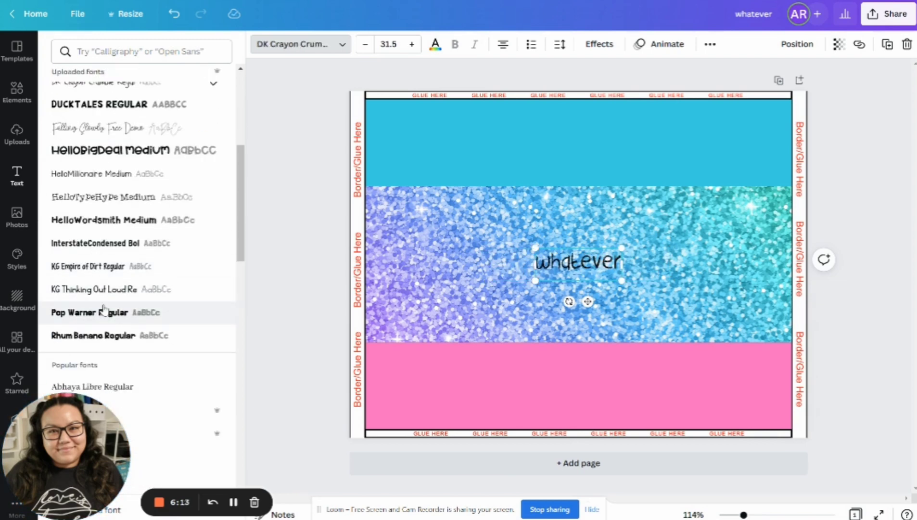
{"action": "left_click", "coordinate": [109, 227]}
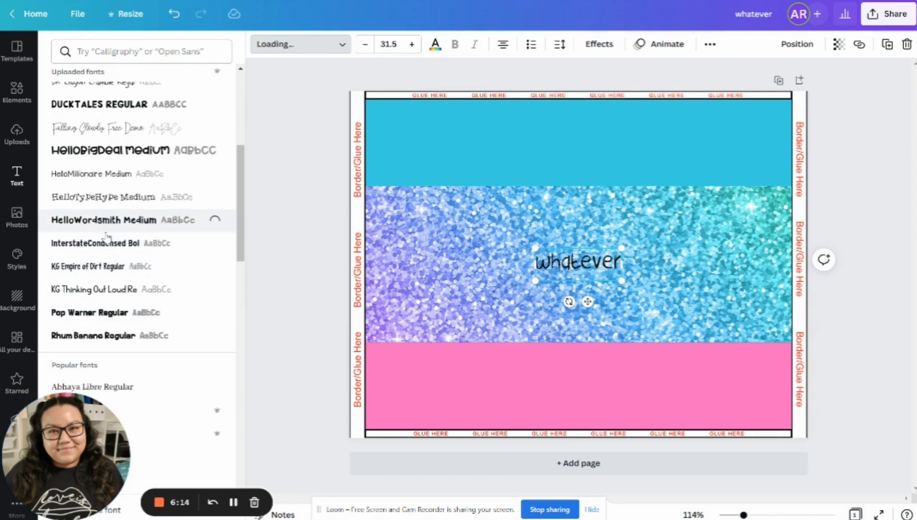
{"action": "left_click", "coordinate": [115, 202]}
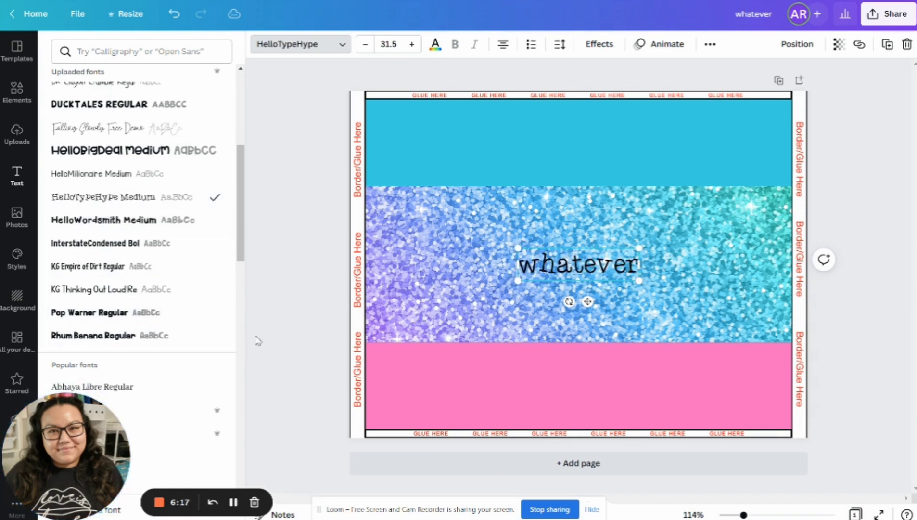
{"action": "key", "text": "Escape"}
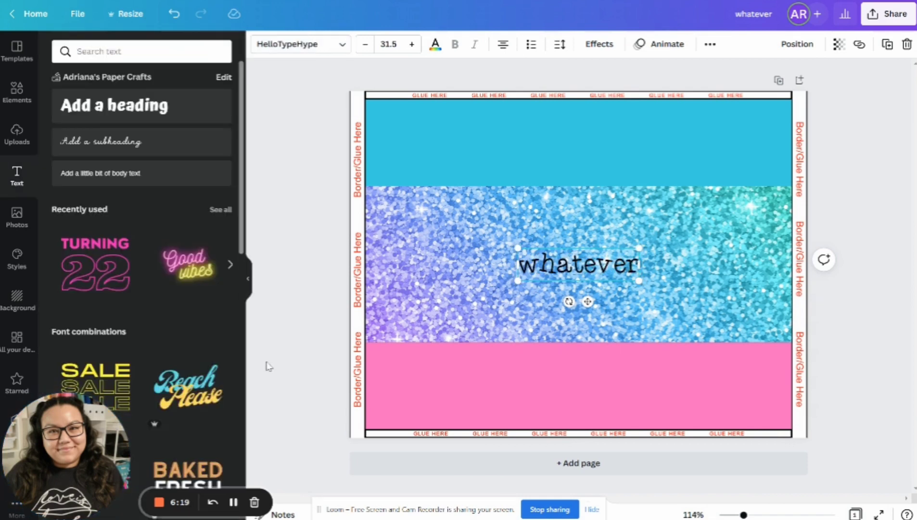
{"action": "left_click", "coordinate": [268, 366]}
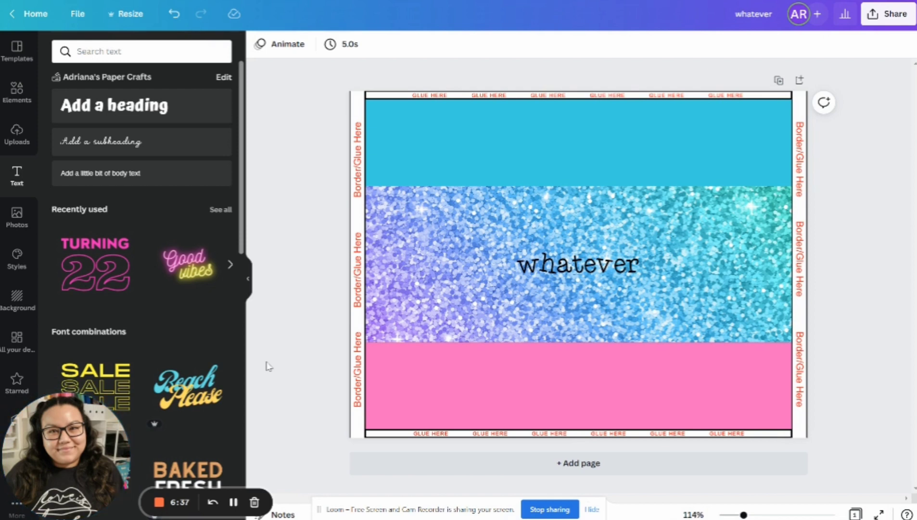
Step: Download the wrapper design from the Share menu with PNG kept as the file type
{"action": "left_click", "coordinate": [889, 15]}
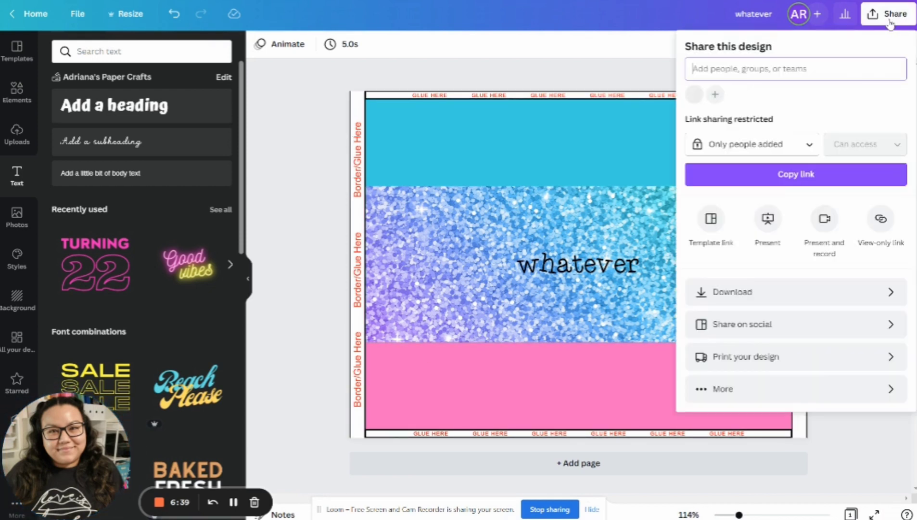
{"action": "left_click", "coordinate": [760, 299]}
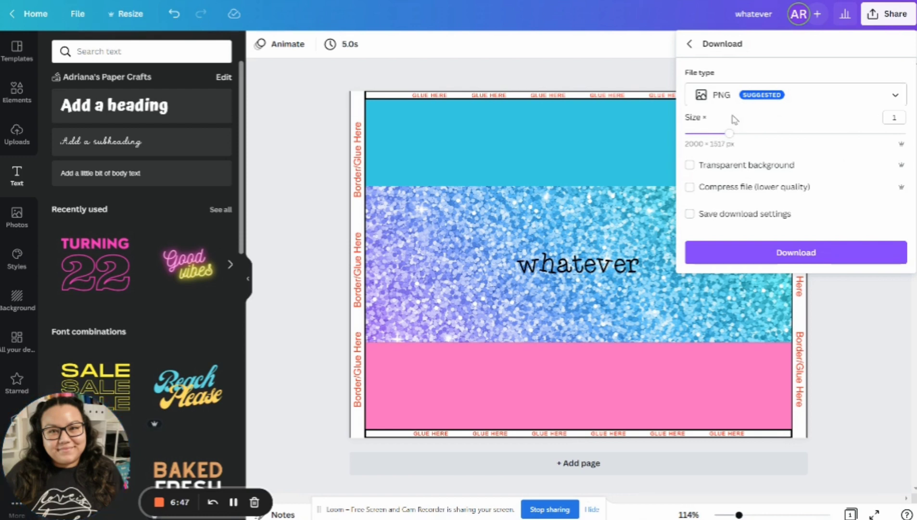
{"action": "left_click", "coordinate": [895, 98]}
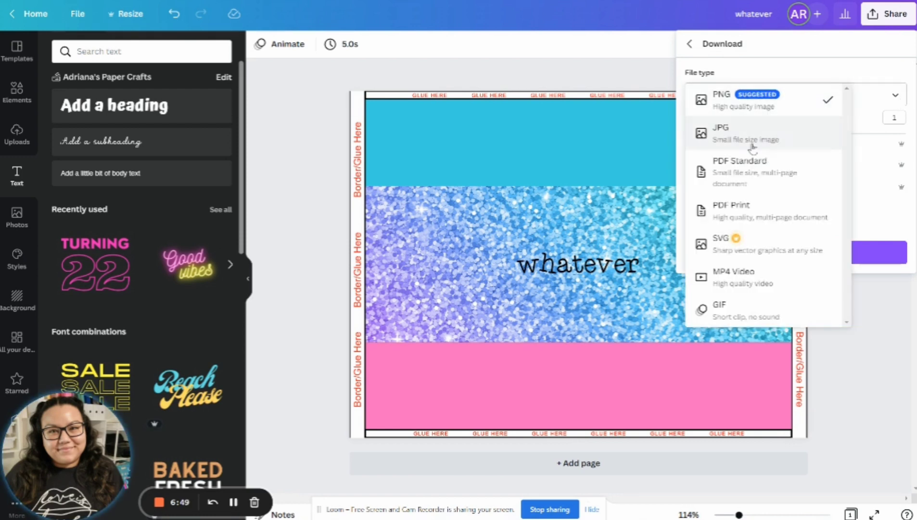
{"action": "left_click", "coordinate": [782, 112]}
{"action": "left_click", "coordinate": [809, 258]}
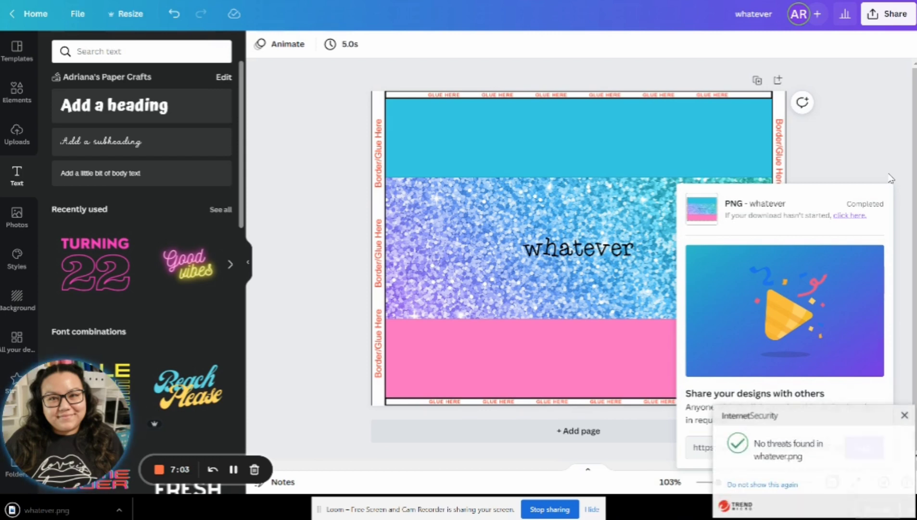
Step: From the home page, create a custom-size design 8.5 in wide and 11 in high
{"action": "left_click", "coordinate": [41, 19]}
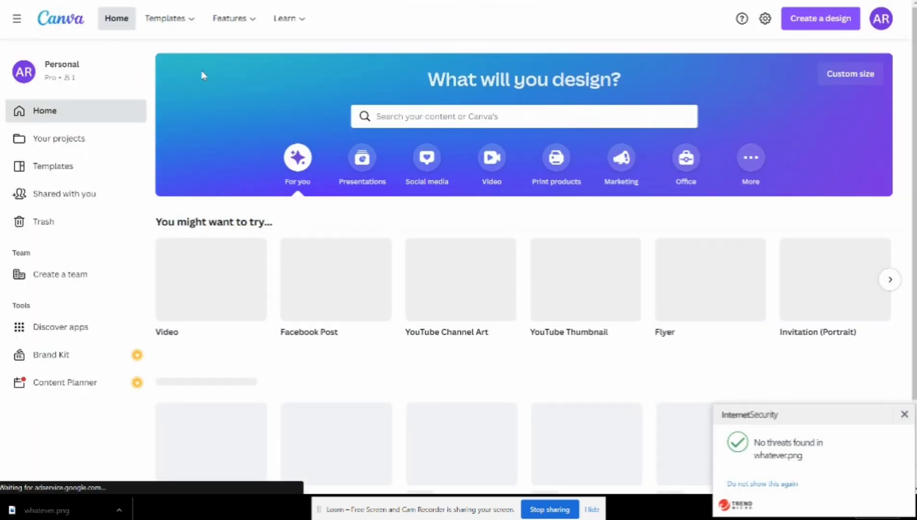
{"action": "left_click", "coordinate": [845, 19]}
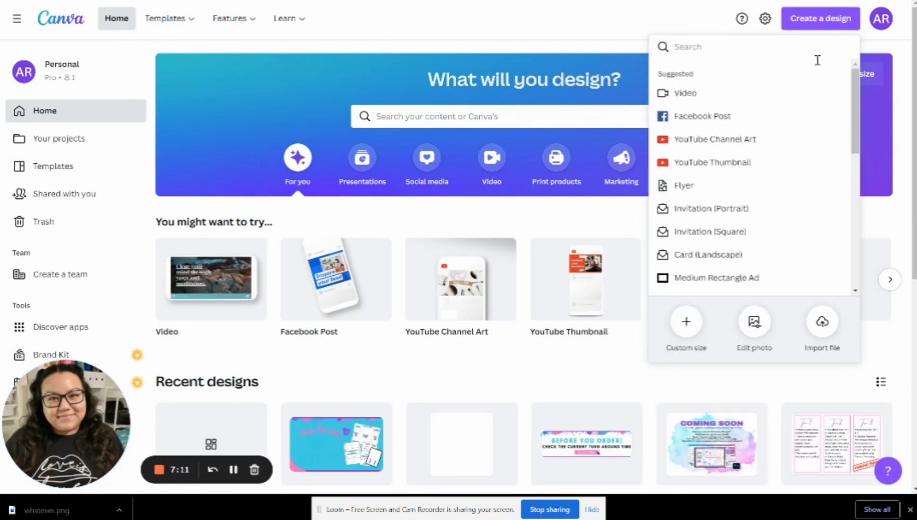
{"action": "left_click", "coordinate": [687, 325]}
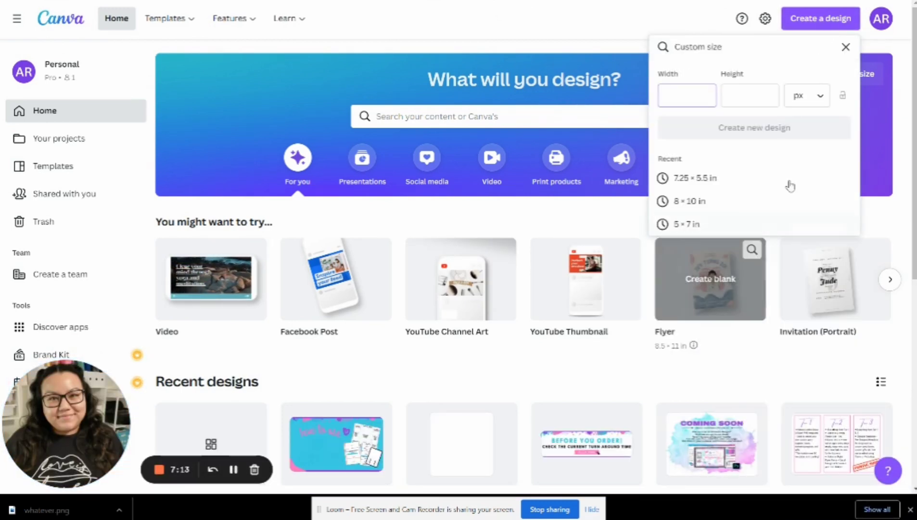
{"action": "left_click", "coordinate": [818, 101]}
{"action": "left_click", "coordinate": [813, 151]}
{"action": "left_click", "coordinate": [706, 100]}
{"action": "type", "text": "8"}
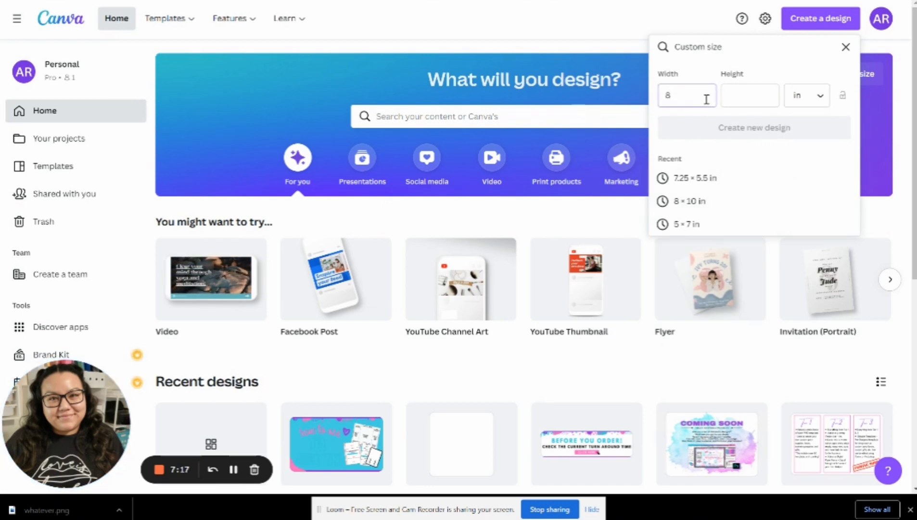
{"action": "type", "text": ".5"}
{"action": "left_click", "coordinate": [733, 96]}
{"action": "type", "text": "11"}
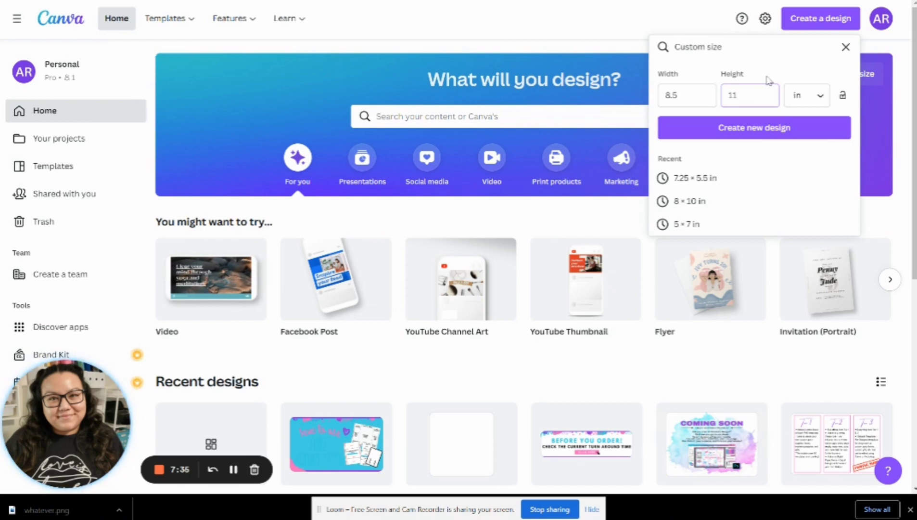
{"action": "left_click", "coordinate": [772, 131]}
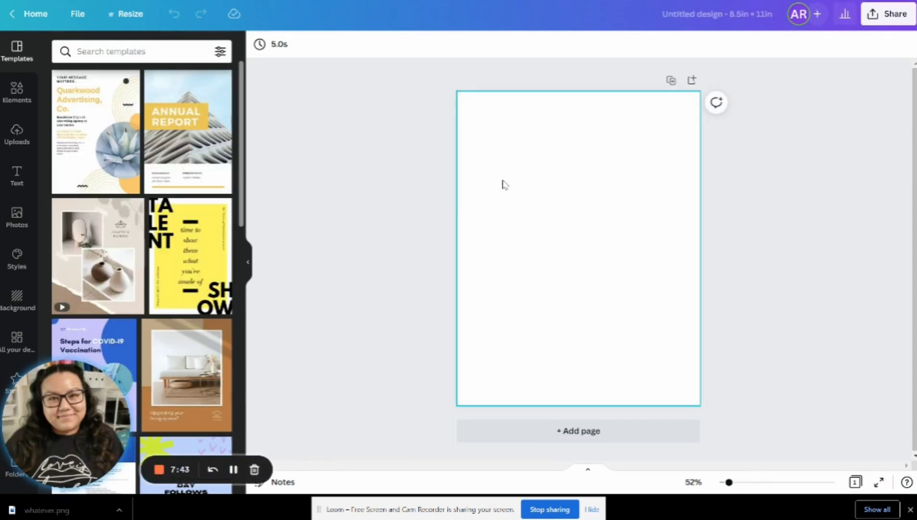
Step: Upload whatever.png from the Downloads folder and add its thumbnail to the blank page
{"action": "left_click", "coordinate": [15, 138]}
{"action": "left_click", "coordinate": [108, 87]}
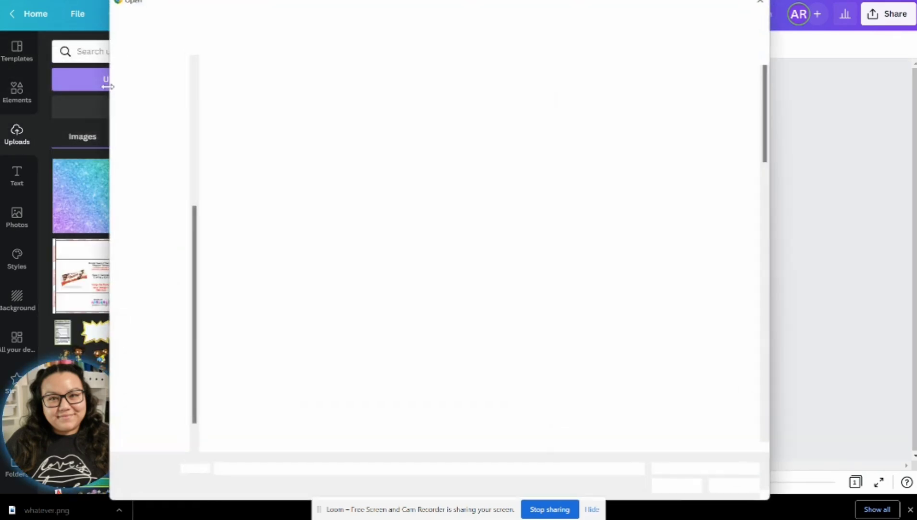
{"action": "scroll", "coordinate": [155, 98], "scroll_direction": "up", "scroll_amount": 5}
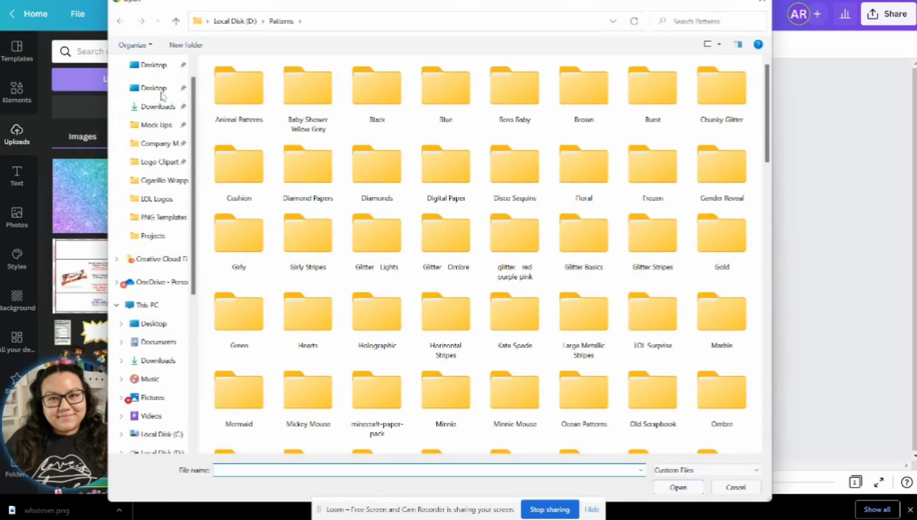
{"action": "left_click", "coordinate": [158, 106]}
{"action": "double_click", "coordinate": [361, 199]}
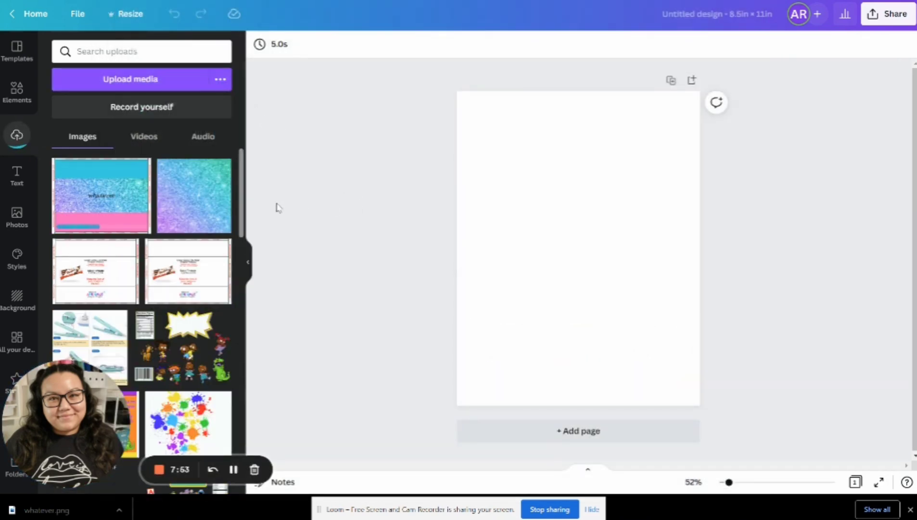
{"action": "left_click", "coordinate": [117, 180]}
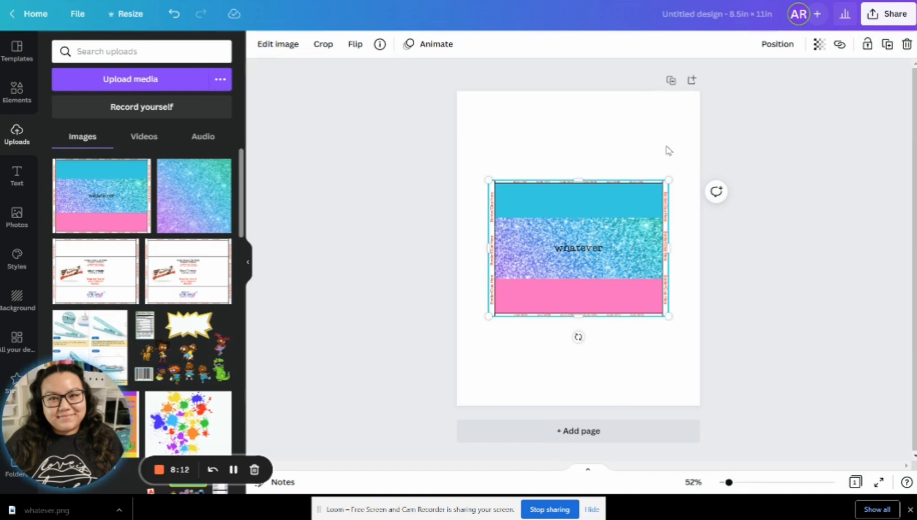
Step: Delete the accidentally added Kinder Bueno template image from the page
{"action": "left_click", "coordinate": [119, 279]}
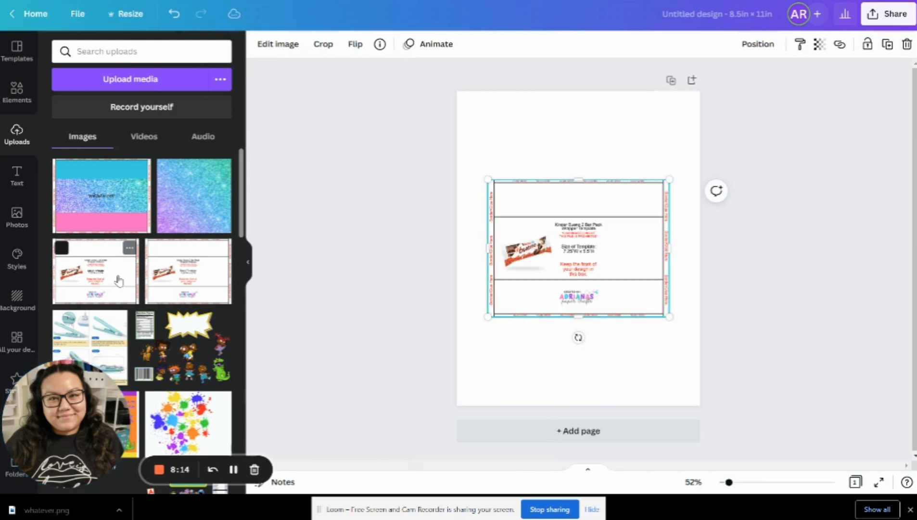
{"action": "left_click_drag", "start_coordinate": [562, 247], "coordinate": [595, 179]}
{"action": "key", "text": "Delete"}
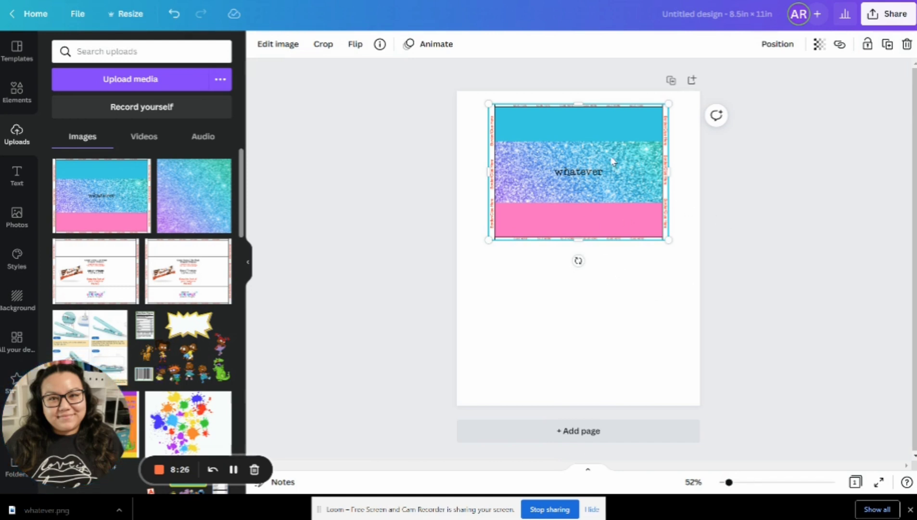
Step: Move the wrapper toward the top, duplicate it, and place the copy below the original
{"action": "left_click_drag", "start_coordinate": [579, 260], "coordinate": [578, 255]}
{"action": "left_click", "coordinate": [889, 48]}
{"action": "left_click_drag", "start_coordinate": [640, 183], "coordinate": [638, 313]}
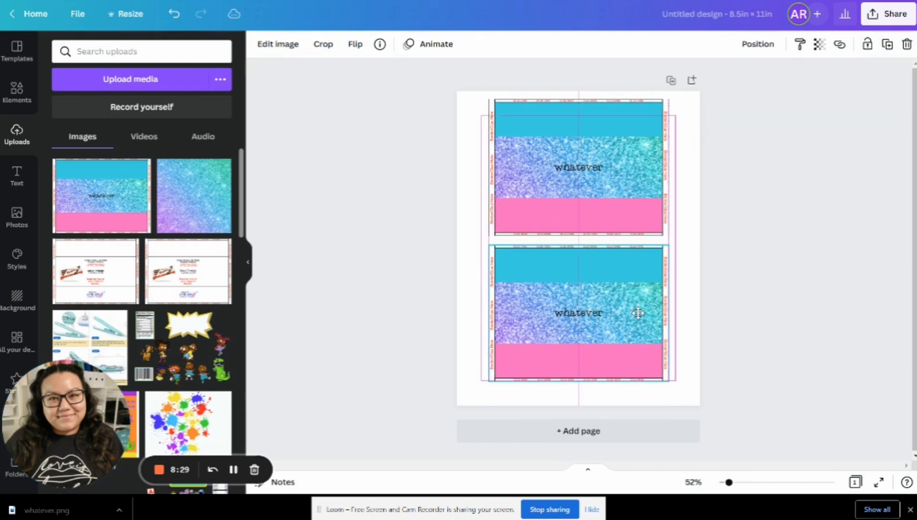
{"action": "left_click", "coordinate": [764, 288]}
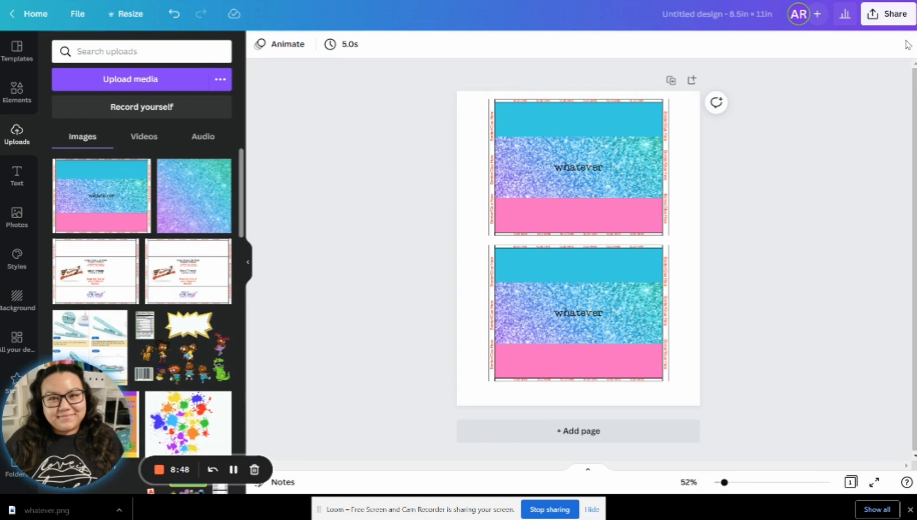
{"action": "left_click", "coordinate": [886, 15]}
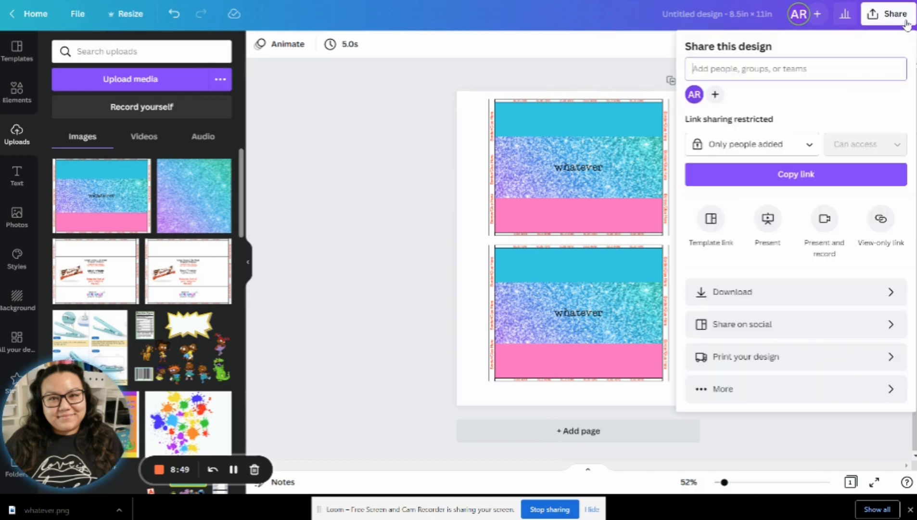
{"action": "left_click", "coordinate": [810, 303]}
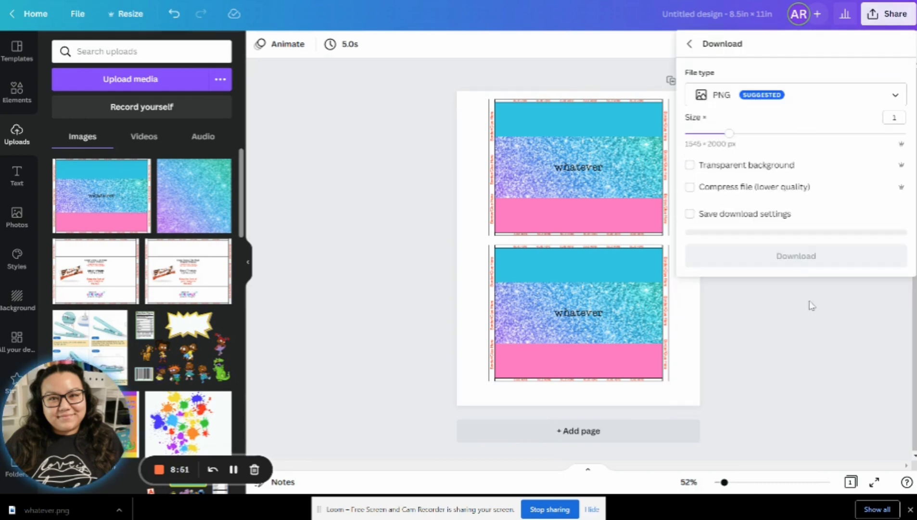
{"action": "left_click", "coordinate": [896, 96]}
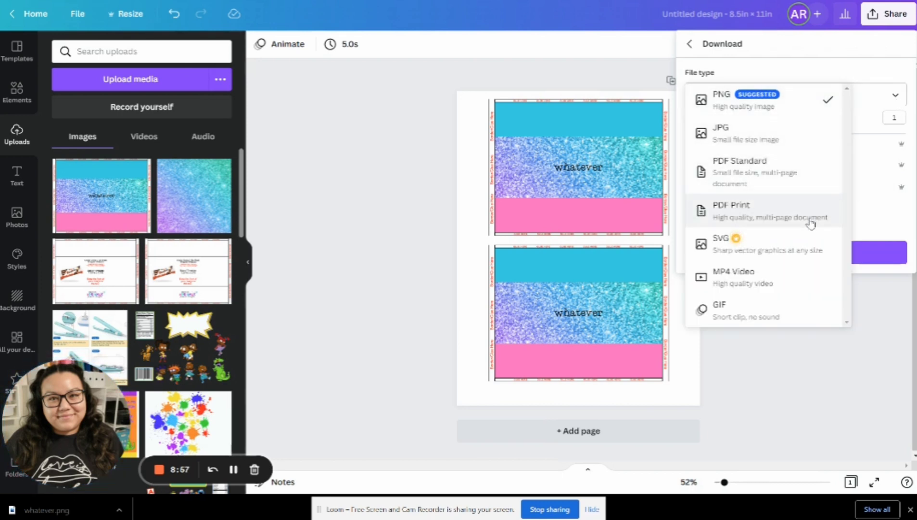
{"action": "left_click", "coordinate": [881, 290]}
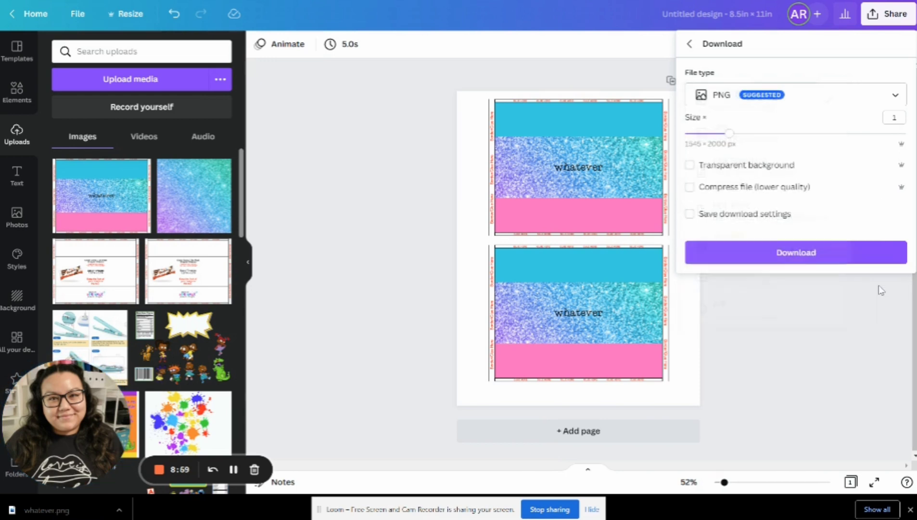
{"action": "left_click", "coordinate": [869, 300]}
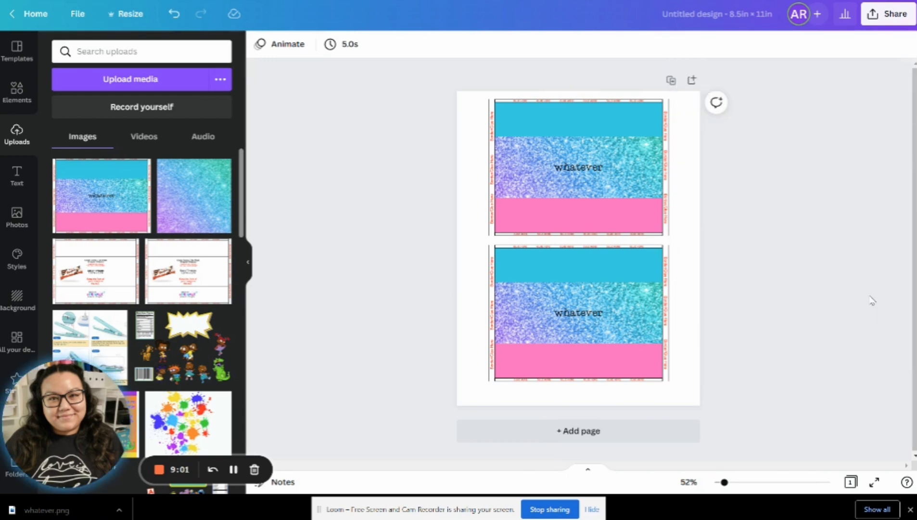